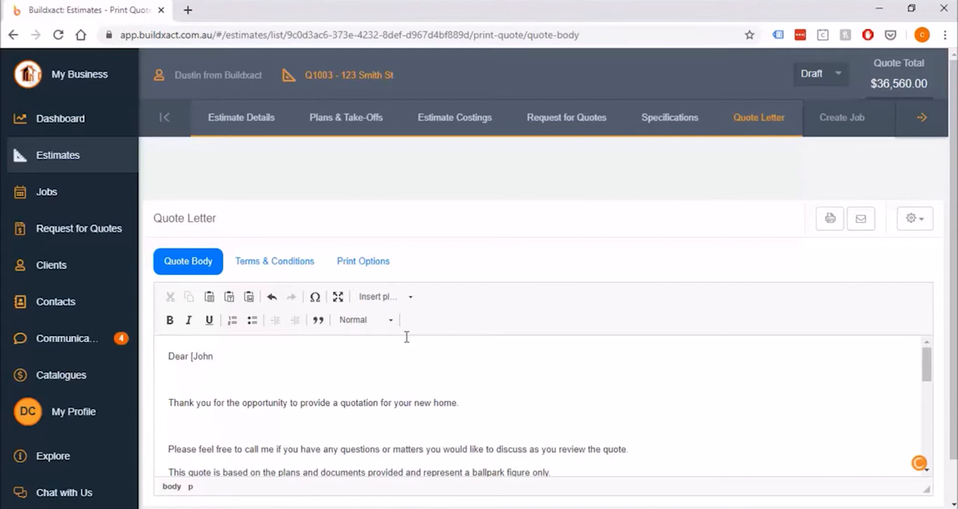
Undo the last edit to the customer name in the greeting and look over the available placeholders
key("ctrl+z")
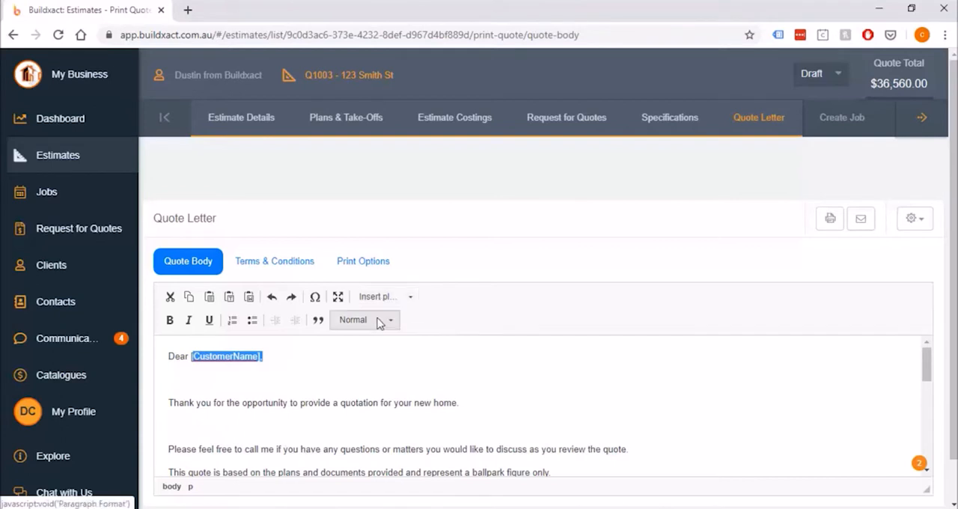
left_click(368, 350)
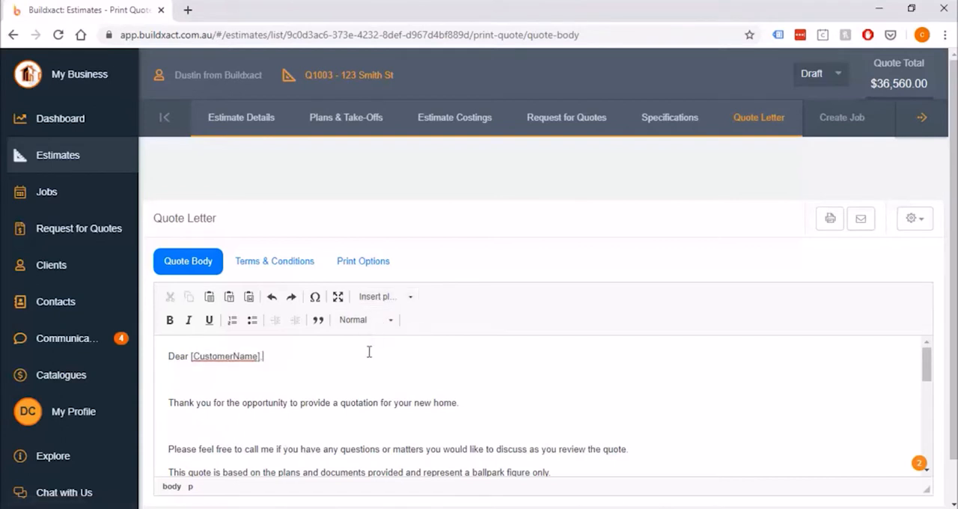
left_click(405, 304)
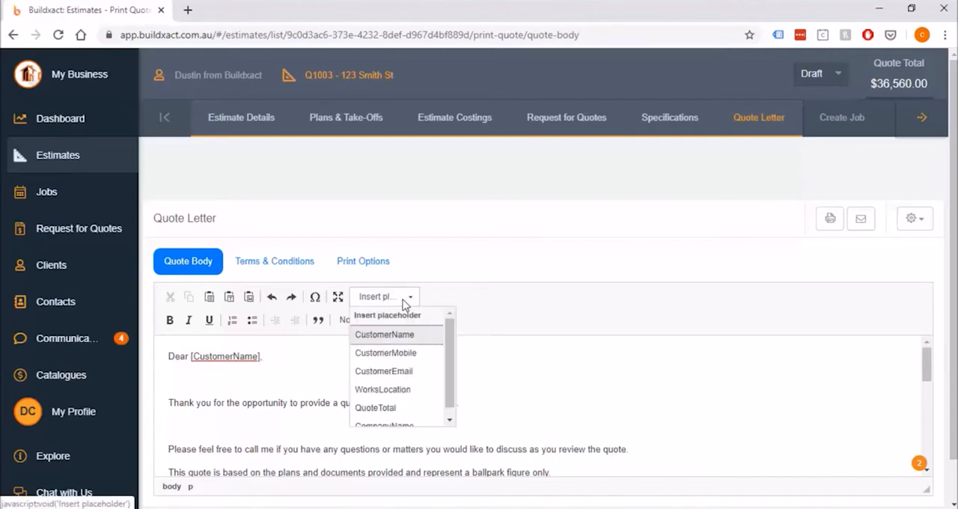
left_click(404, 304)
left_click(404, 304)
Extend the opening sentence after "your new home" with "at" and the WorksLocation placeholder
left_click(464, 412)
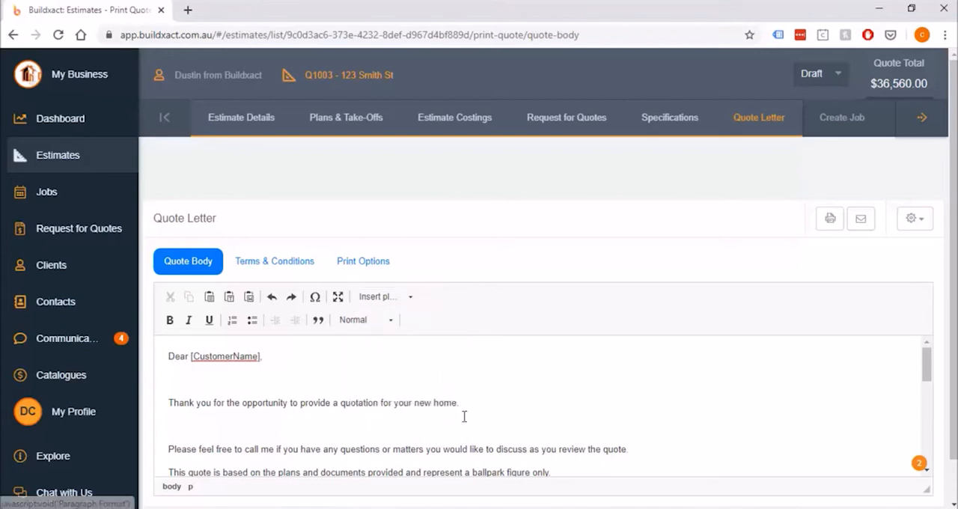
key("BackSpace")
key("BackSpace")
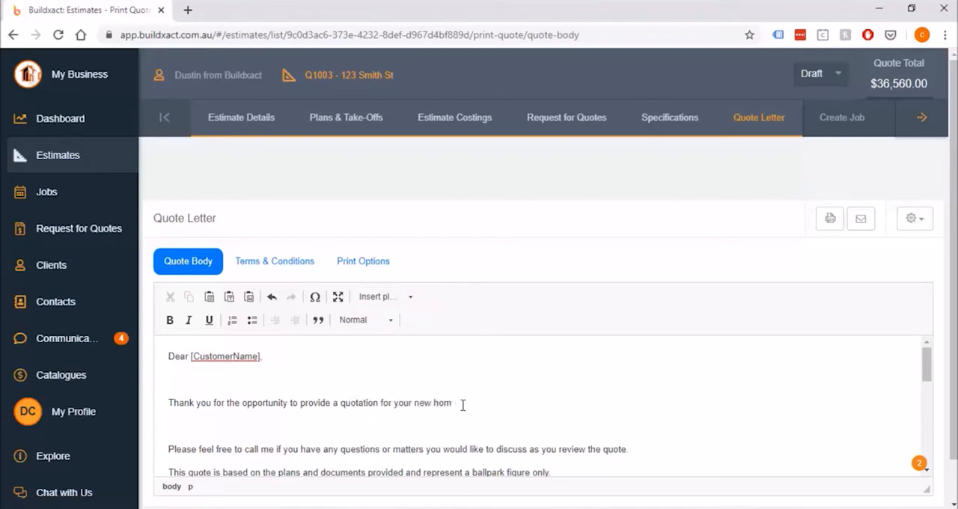
type("e at")
left_click(402, 298)
left_click(426, 391)
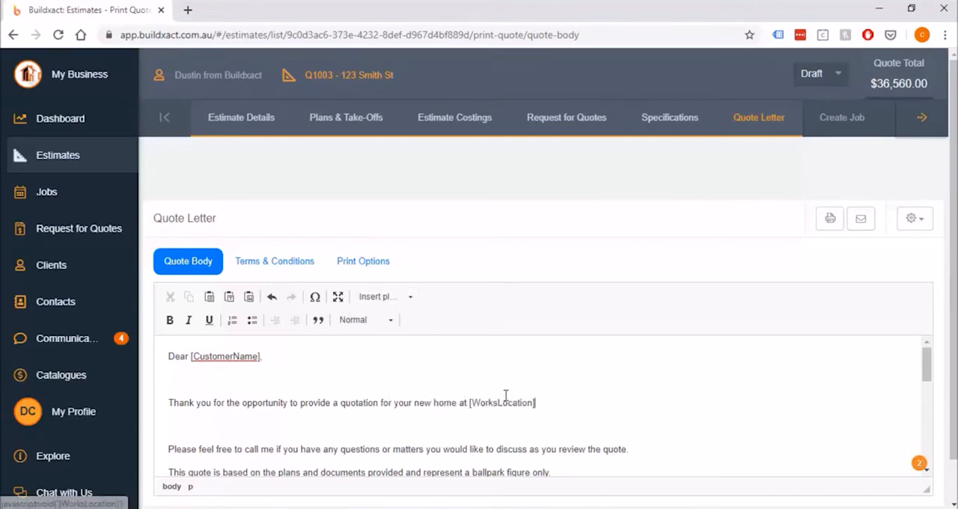
End the opening sentence with a period and add a line below reading "Your quote comes to" in bold plus the QuoteTotal placeholder
key("Return")
key("Return")
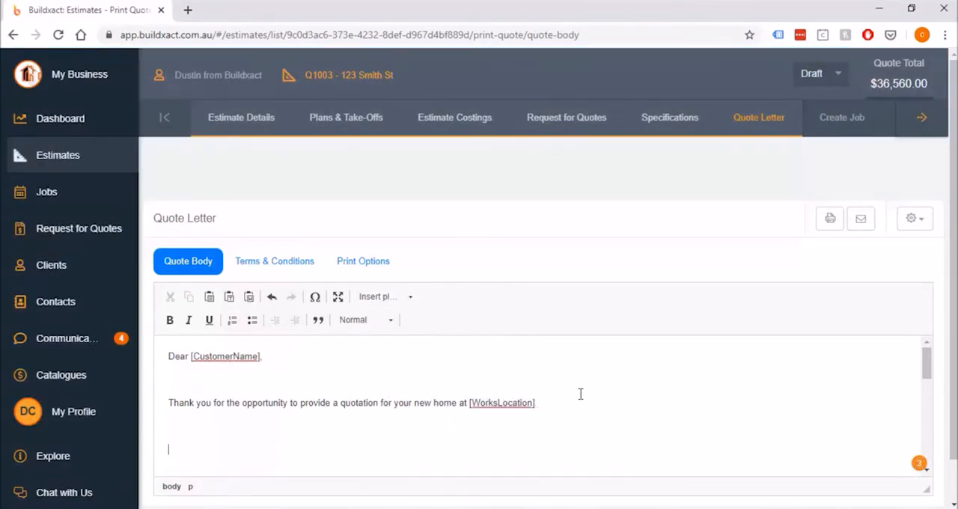
key("BackSpace")
key("ctrl+b")
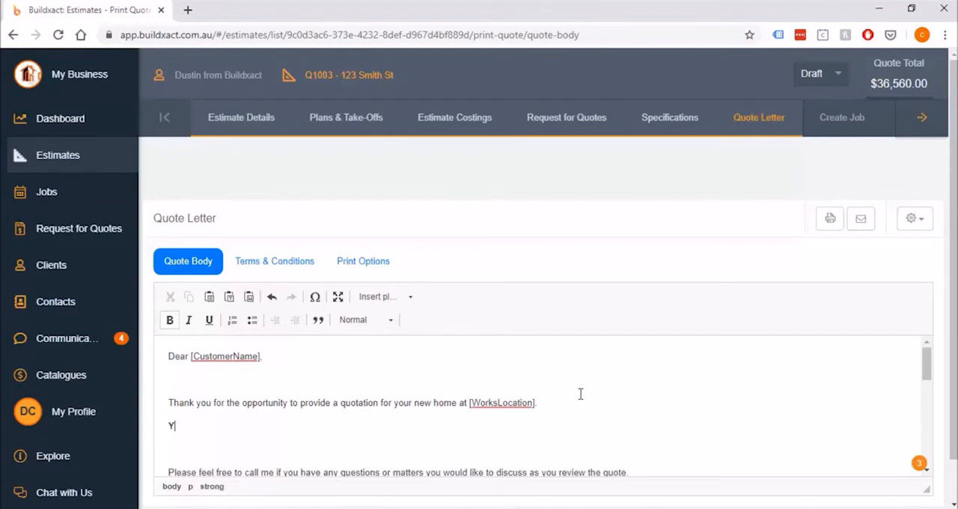
type("Your quote comes to")
left_click(376, 298)
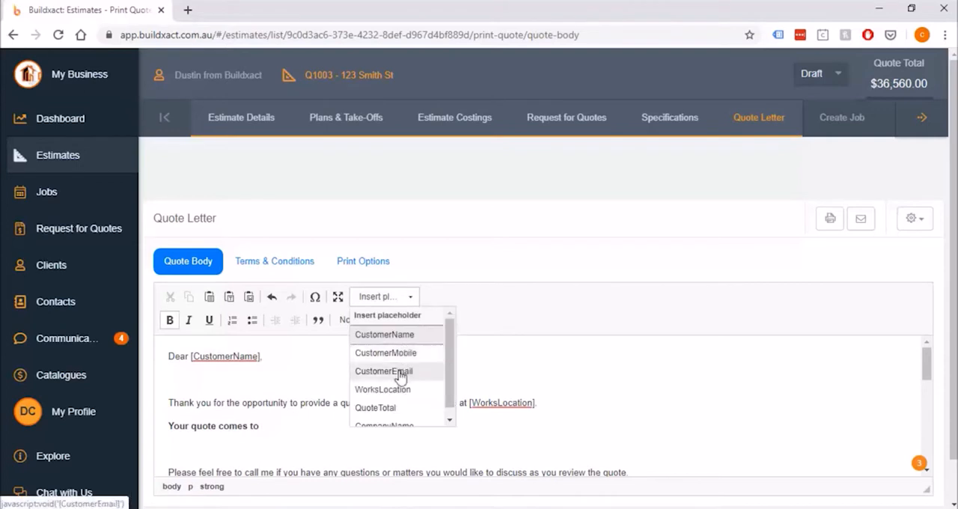
left_click(390, 408)
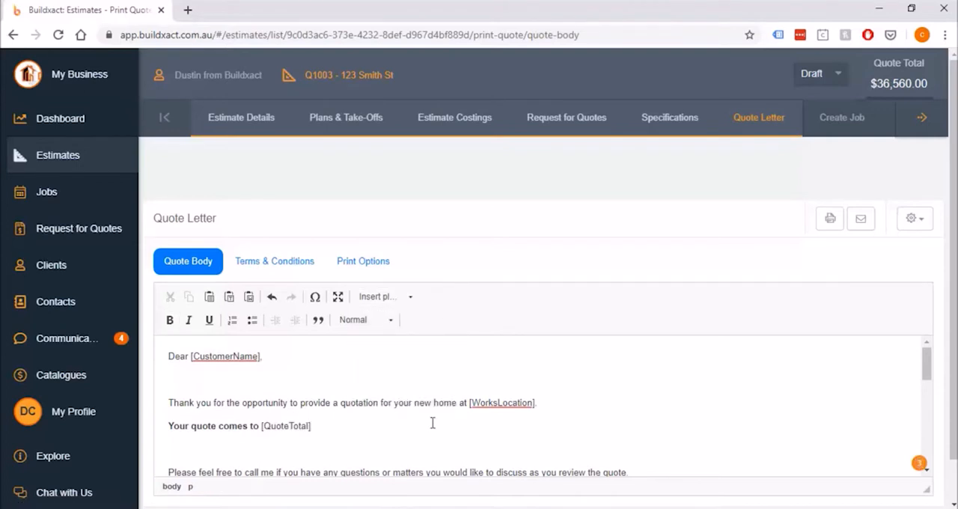
Make the whole quote total line bold and remove the blank line beneath it
key("shift+Home")
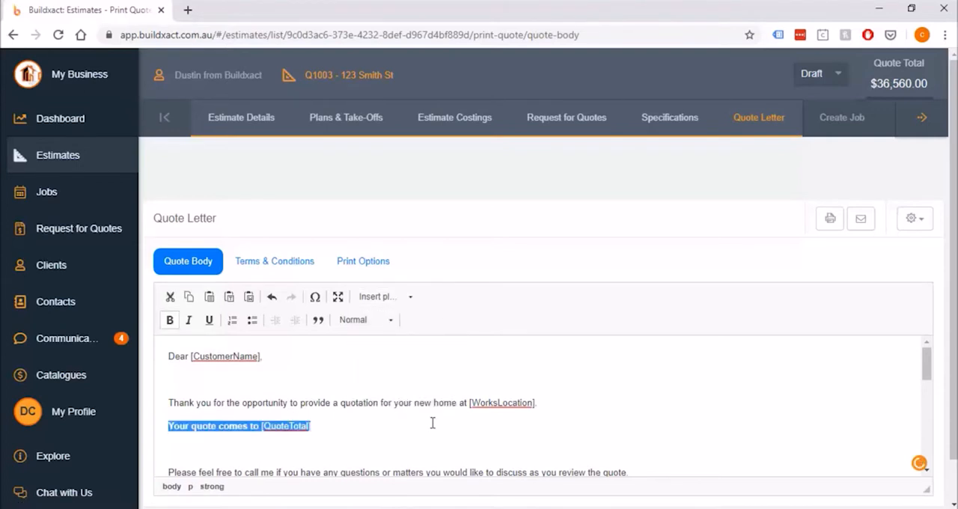
key("ctrl+b")
key("End")
key("Delete")
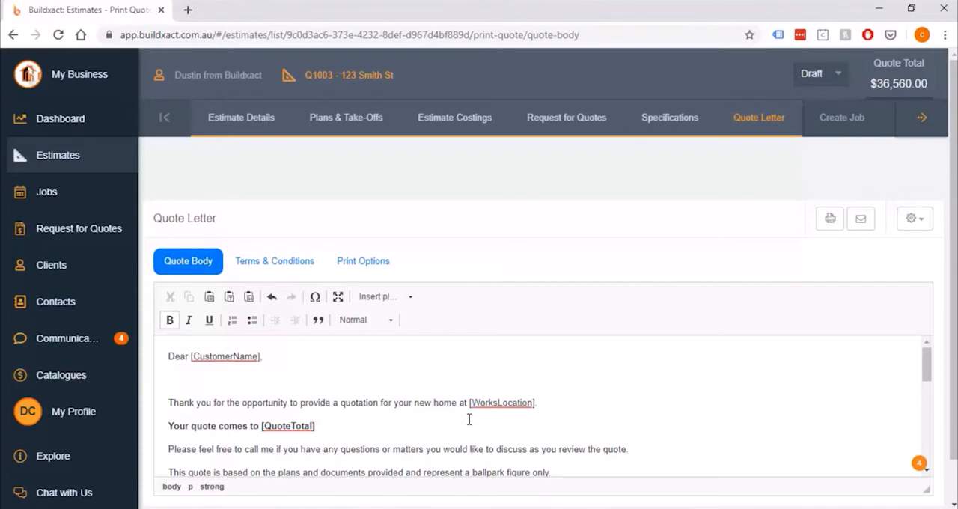
Visit the Estimates list, return to the quote letter and look over its quote body presets
left_click(54, 159)
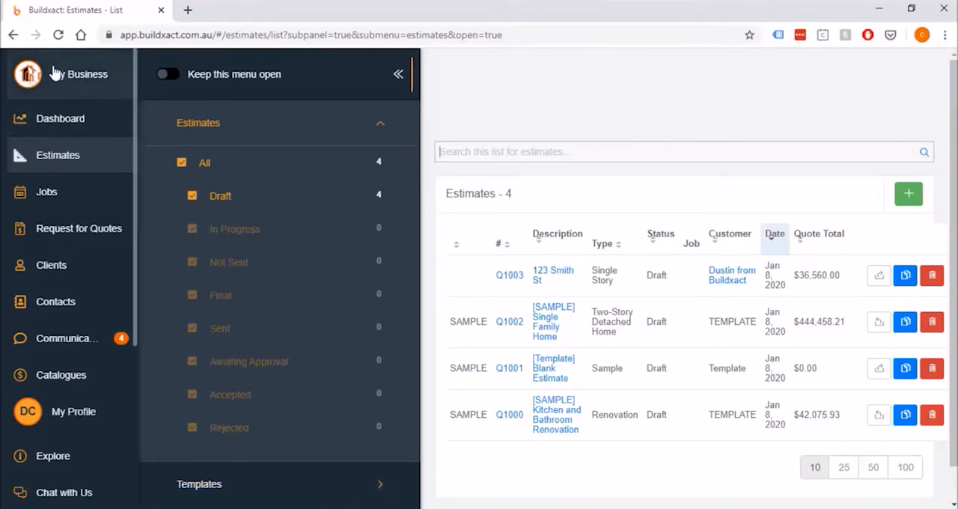
left_click(13, 35)
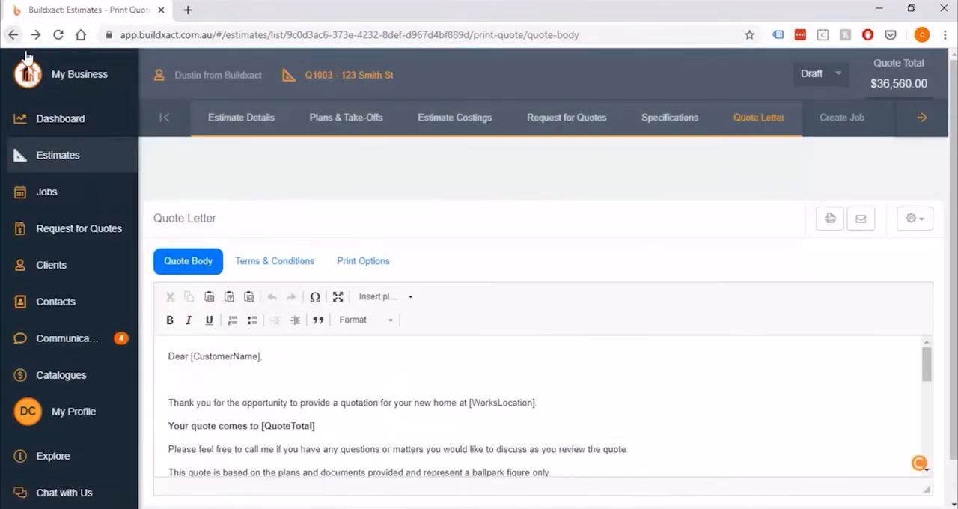
left_click(914, 225)
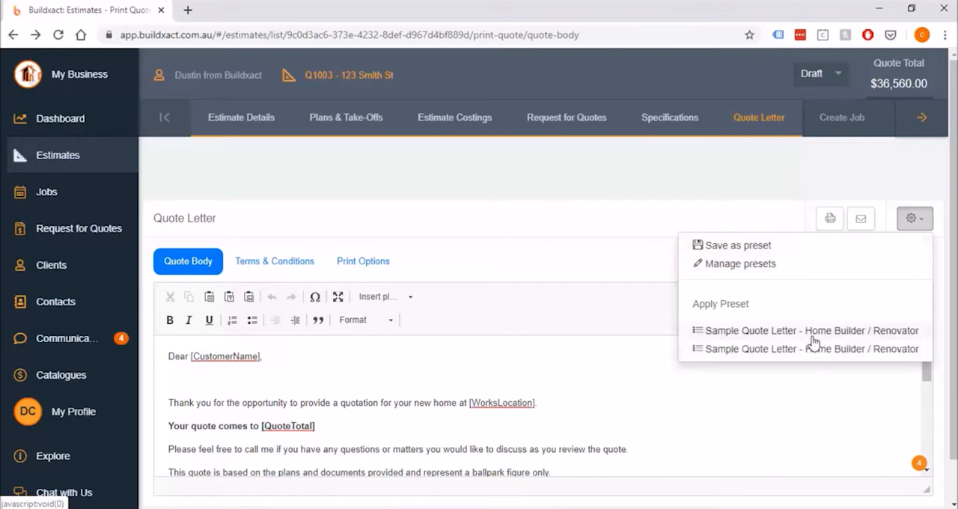
left_click(915, 220)
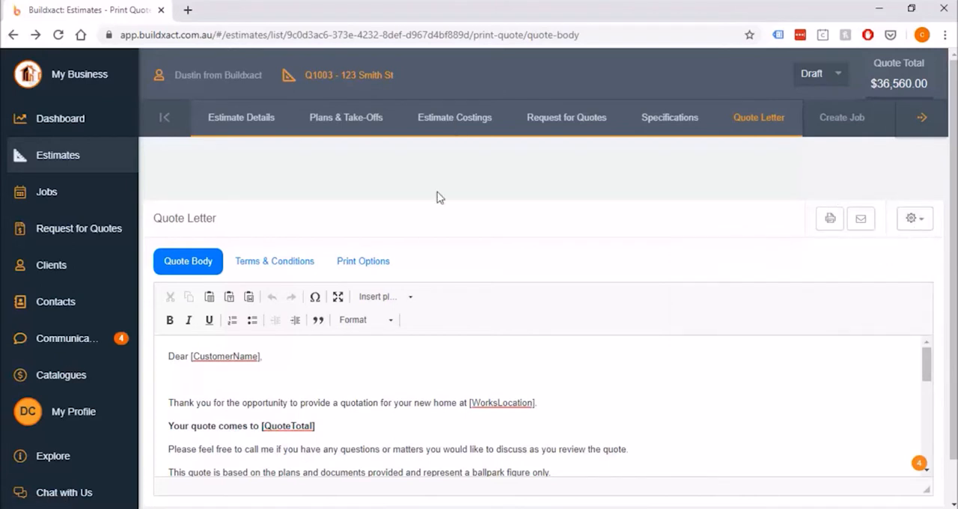
Review the quote letter's terms and conditions and the preset options available for them
left_click(283, 267)
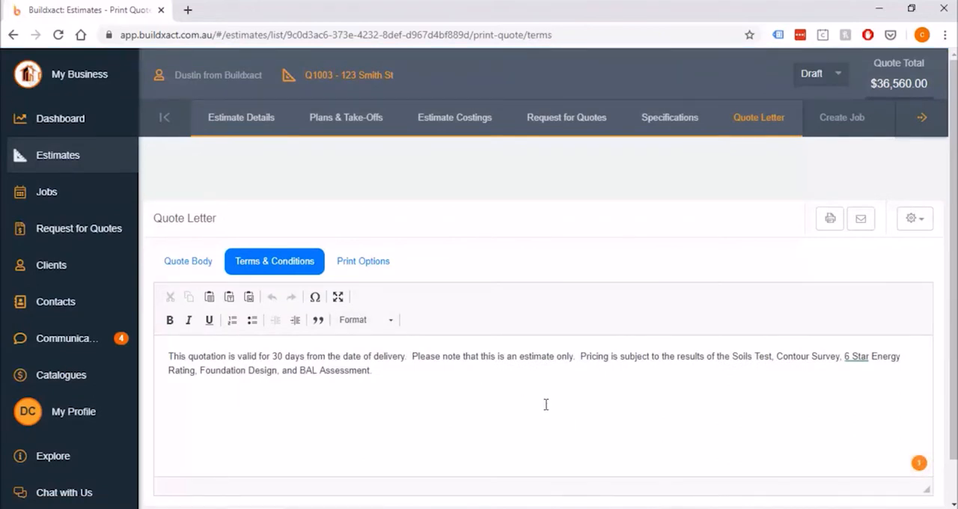
left_click(920, 217)
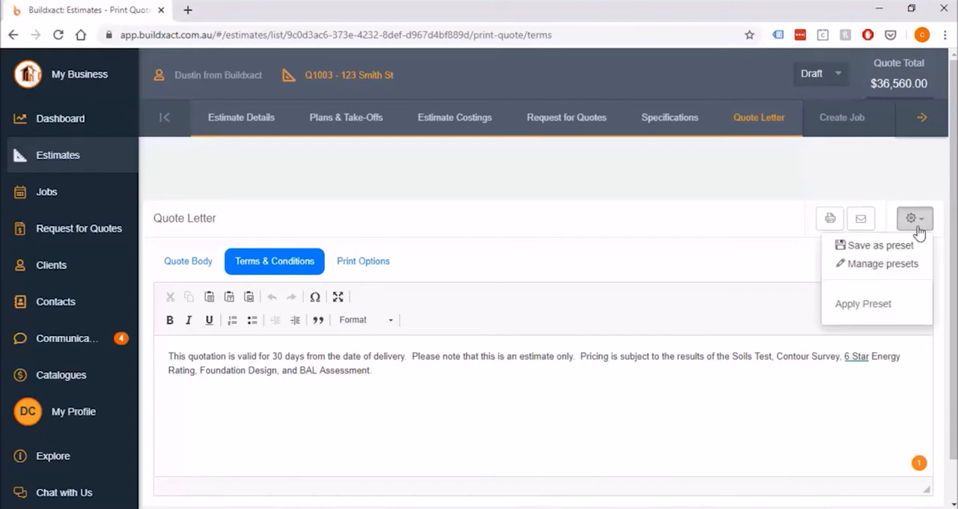
left_click(908, 246)
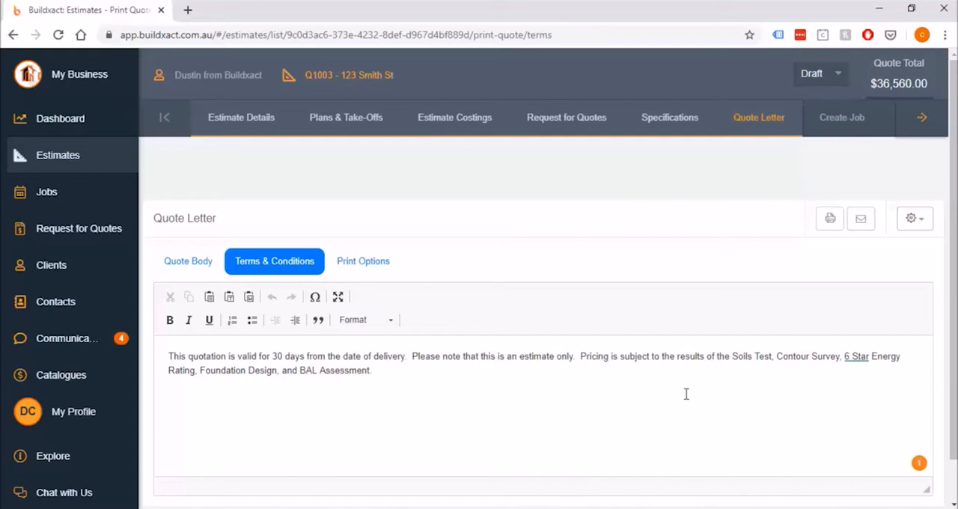
left_click(546, 378)
Open the quote letter's print options and review the logo and business details settings of the letterhead
left_click(367, 261)
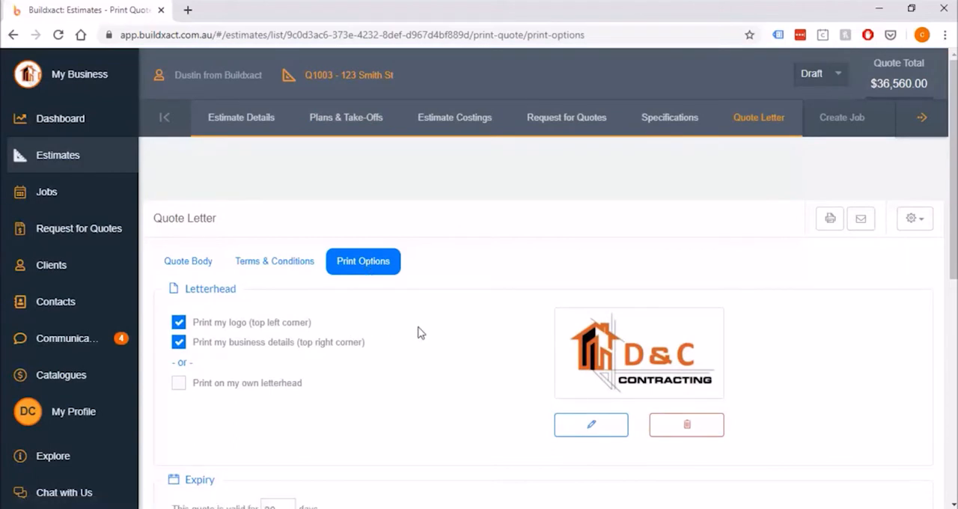
left_click_drag(343, 324, 227, 325)
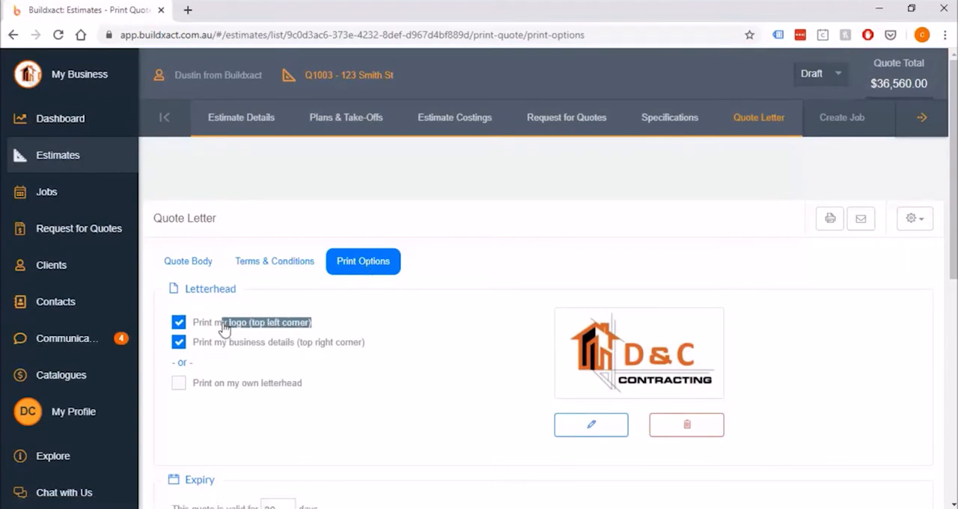
left_click_drag(404, 344, 231, 356)
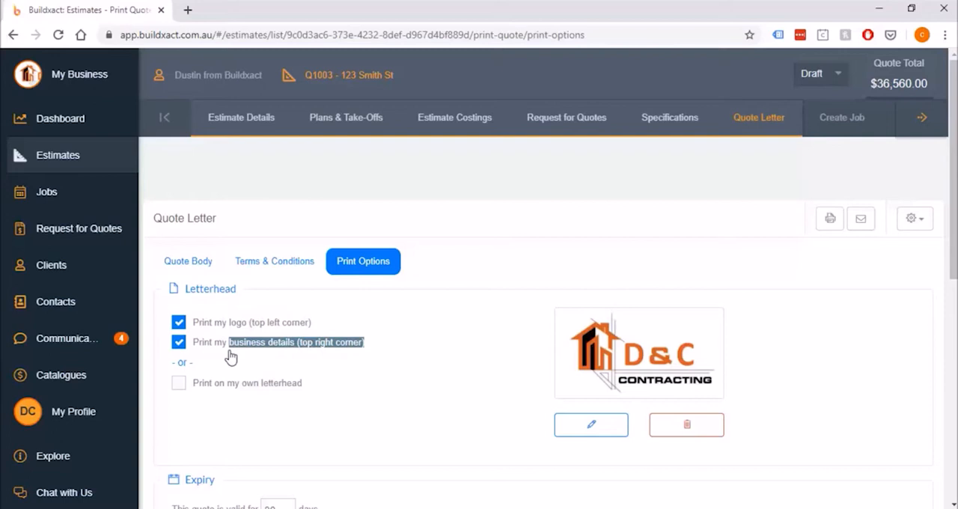
left_click(426, 346)
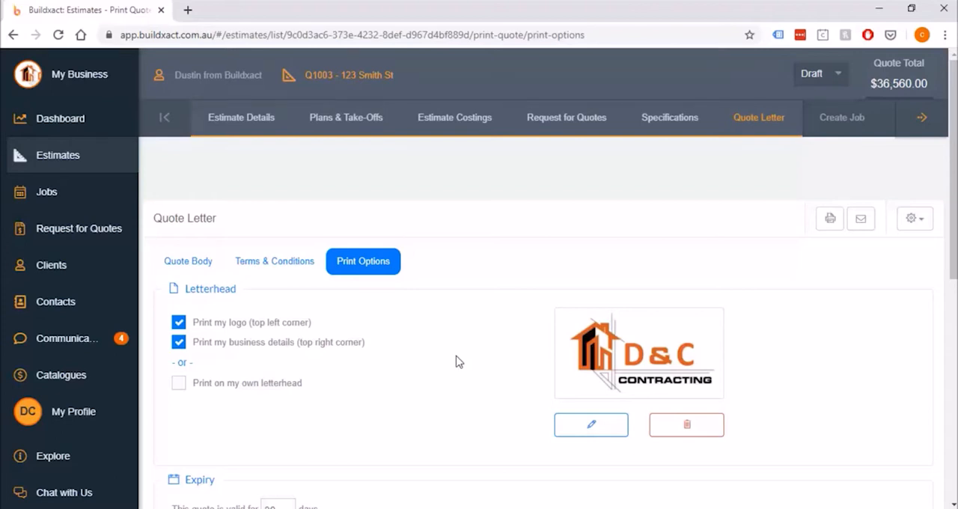
scroll(459, 361, "down", 3)
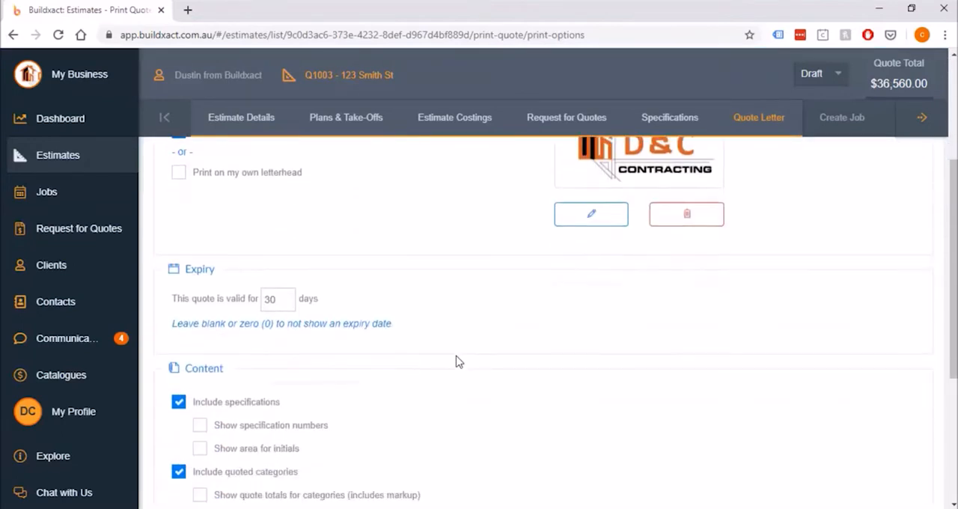
scroll(305, 318, "up", 1)
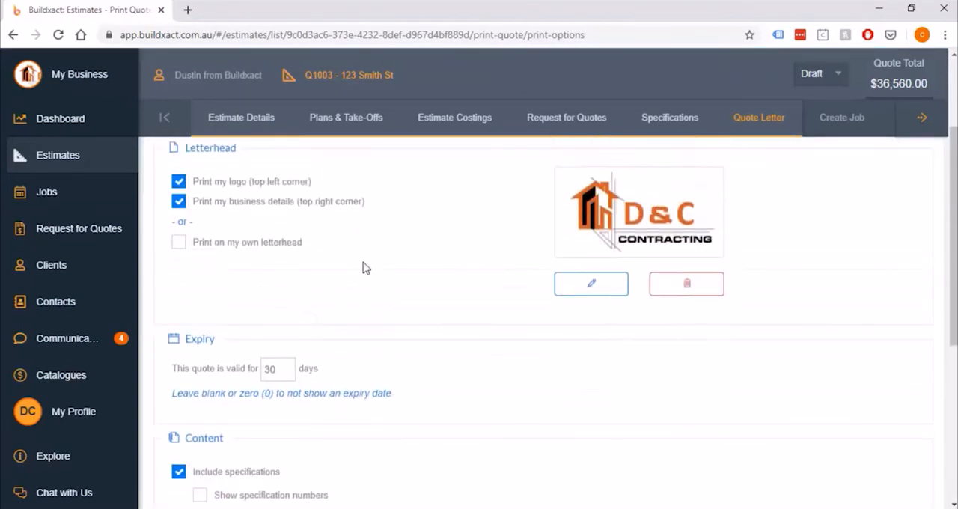
Try printing on own letterhead without the logo and business details, and revert the letterhead options
left_click_drag(355, 254, 170, 259)
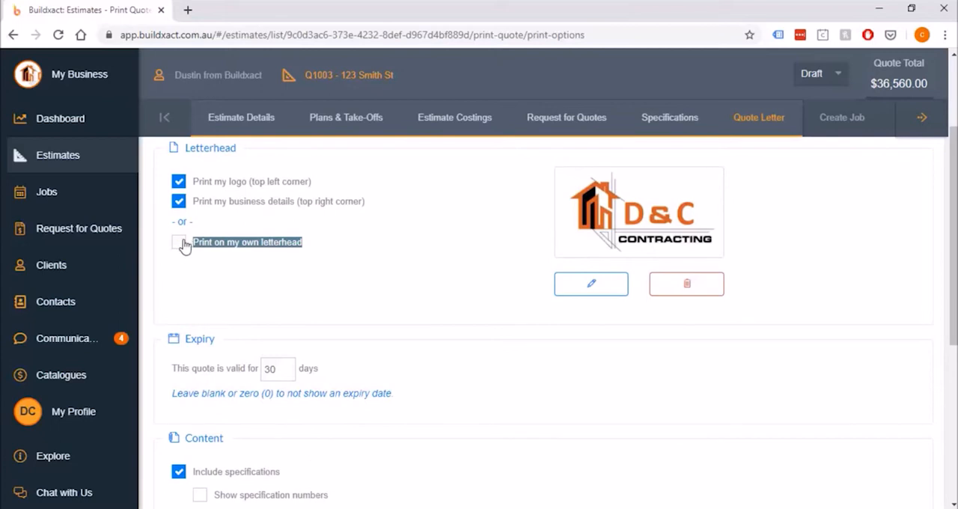
left_click(180, 242)
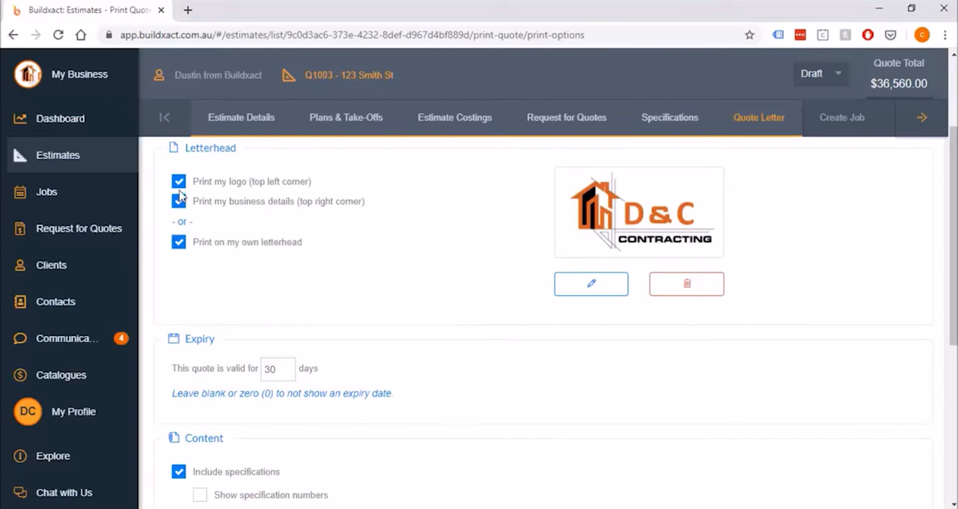
left_click_drag(179, 188, 182, 209)
left_click(180, 202)
left_click(180, 182)
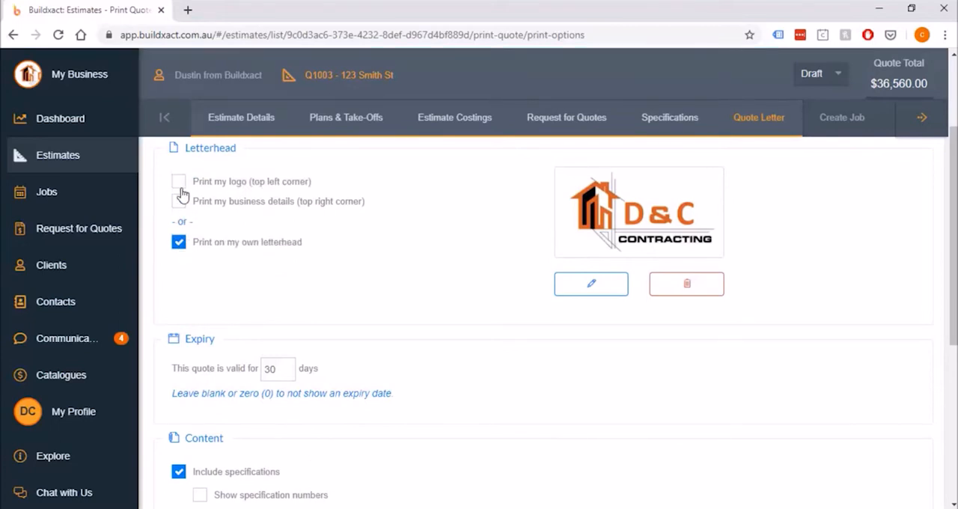
left_click(180, 182)
left_click(180, 202)
left_click(179, 244)
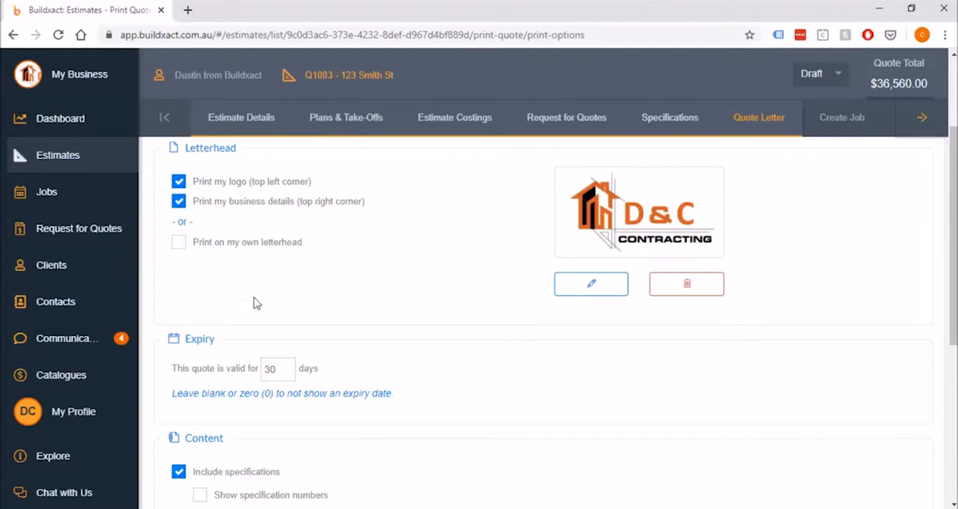
Examine the quote's expiry period and the content options for specifications and quoted categories
left_click_drag(307, 367, 165, 372)
left_click(410, 368)
scroll(408, 385, "down", 4)
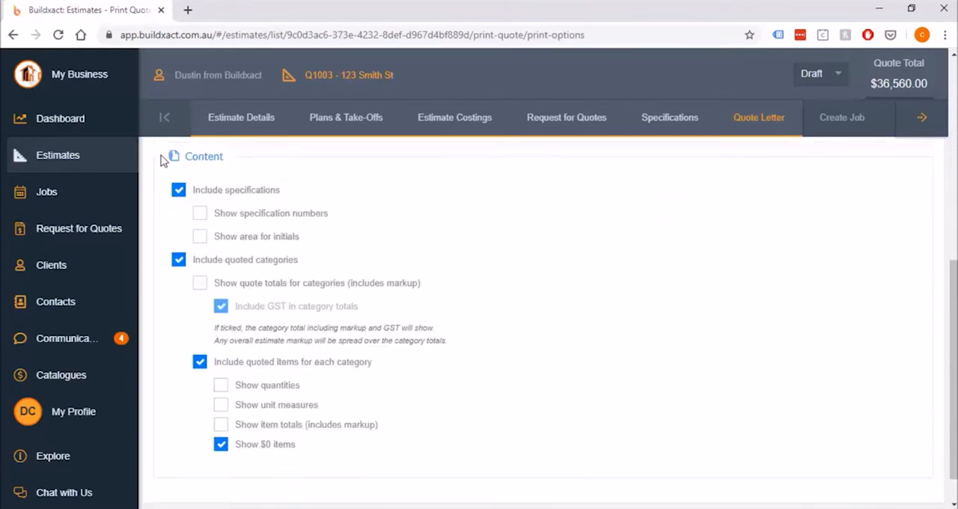
left_click_drag(225, 156, 182, 158)
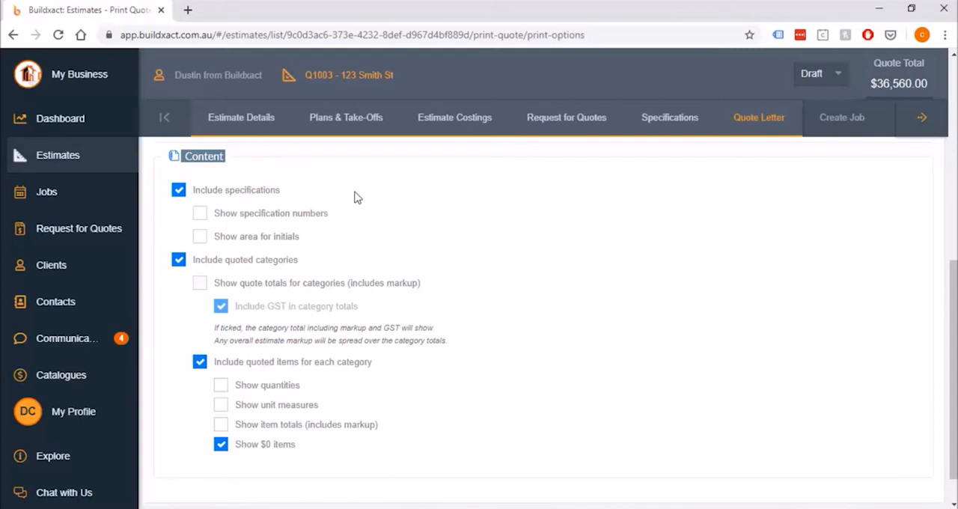
left_click(462, 267)
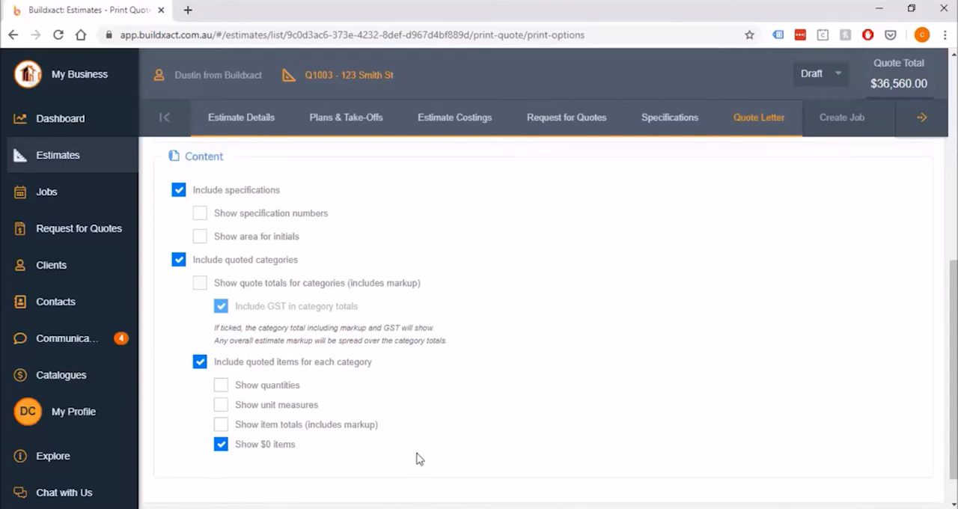
Try excluding specifications and quoted categories from the quote, and include both again
left_click(178, 191)
left_click(181, 262)
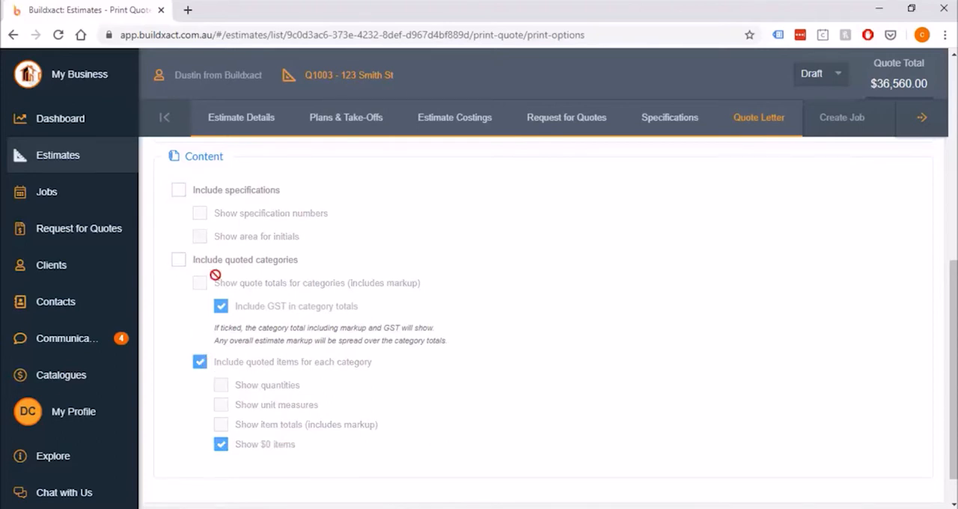
left_click(177, 194)
left_click(180, 260)
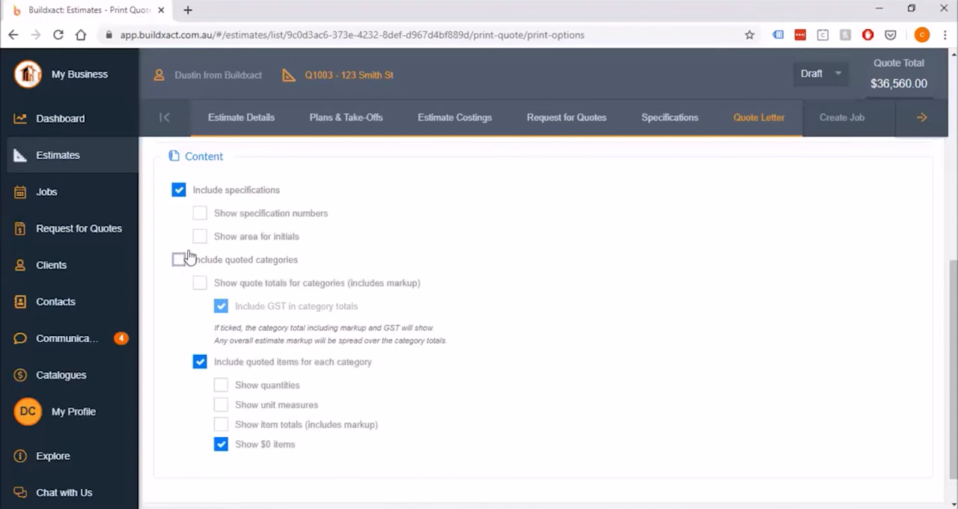
Show specification numbers, an area for initials and quote totals for categories in the quote's content
left_click(200, 214)
left_click(202, 238)
left_click(200, 283)
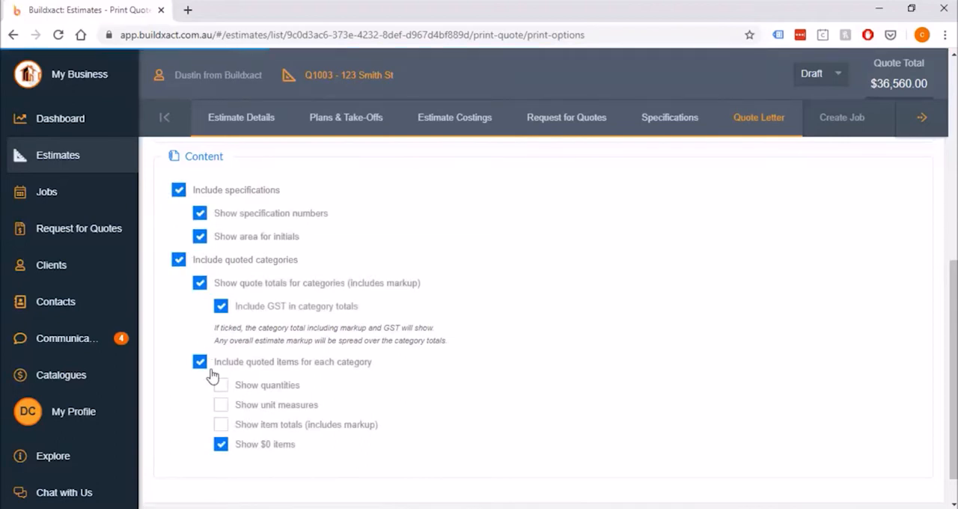
Show quantities, unit measures and item totals for the quoted items in each category
left_click(221, 385)
left_click(221, 404)
left_click(222, 425)
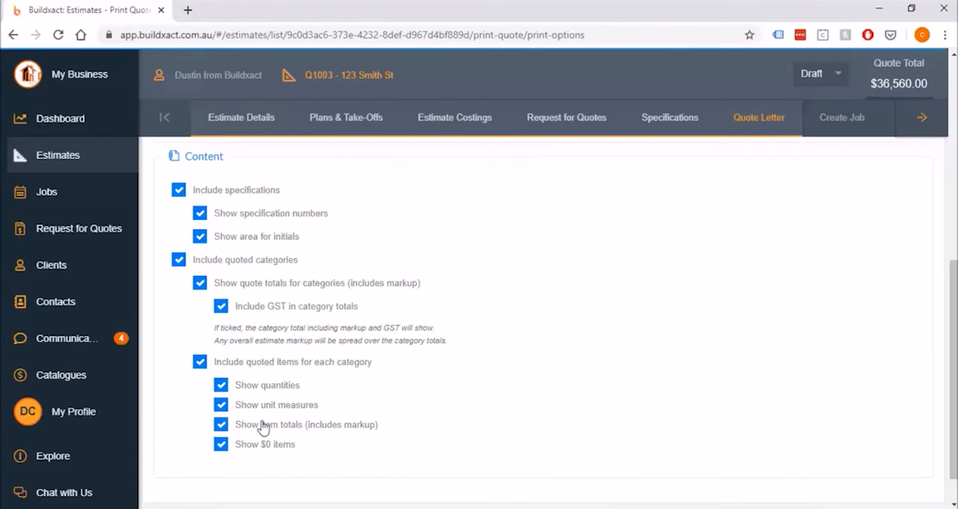
Try excluding the quoted items for each category, and include them again
left_click(200, 363)
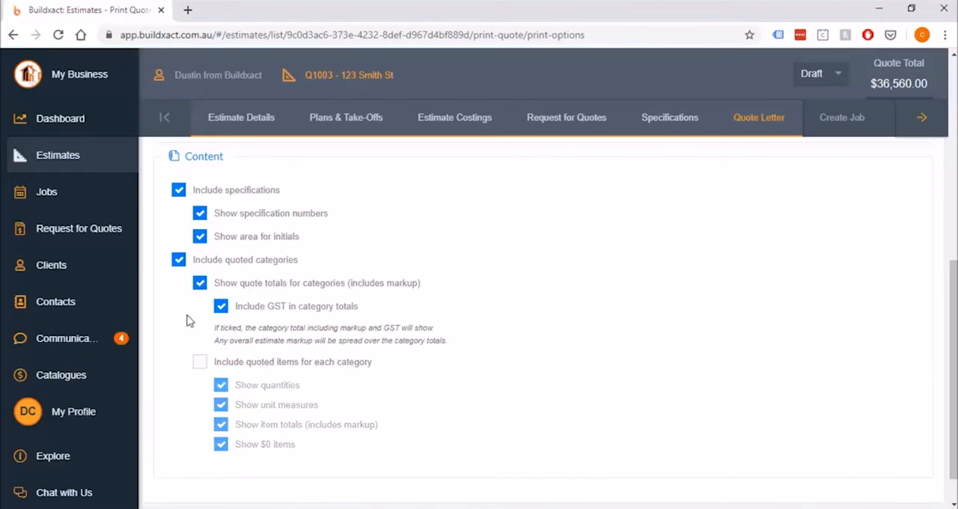
left_click(200, 363)
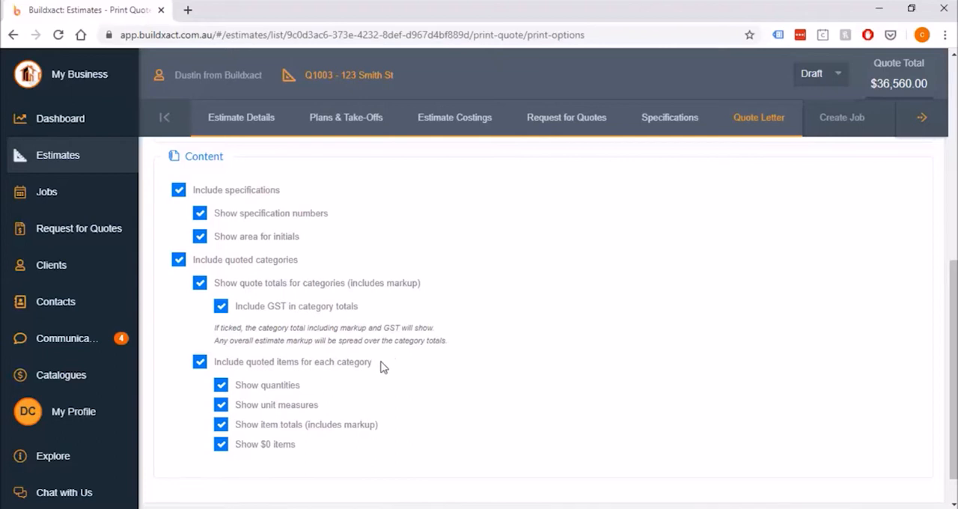
left_click_drag(380, 364, 213, 362)
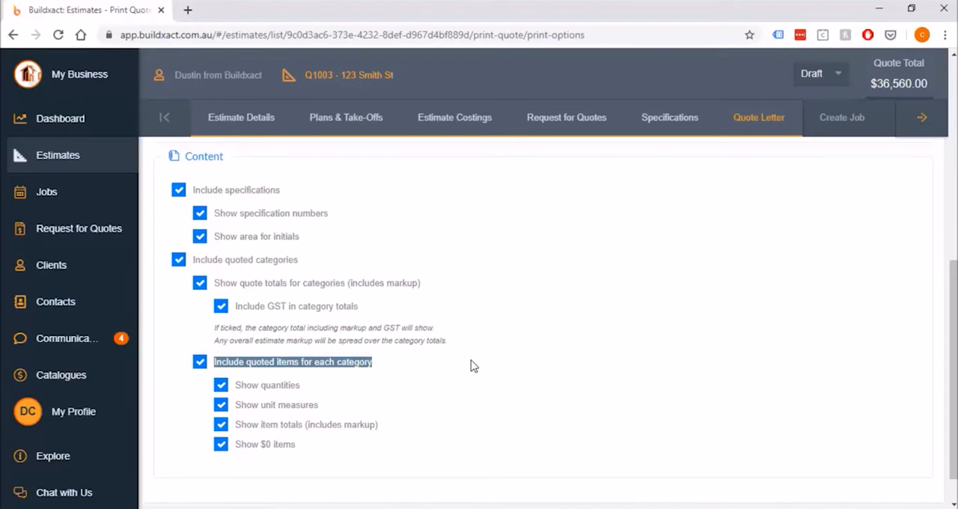
left_click(472, 365)
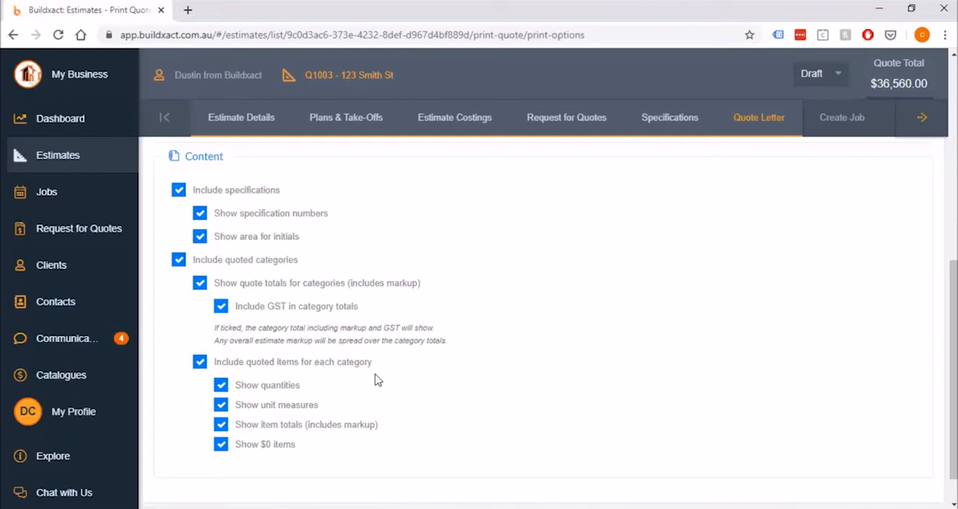
Hide the item totals and exclude the quoted items for each category from the quote
left_click_drag(333, 384, 235, 387)
left_click_drag(341, 408, 237, 406)
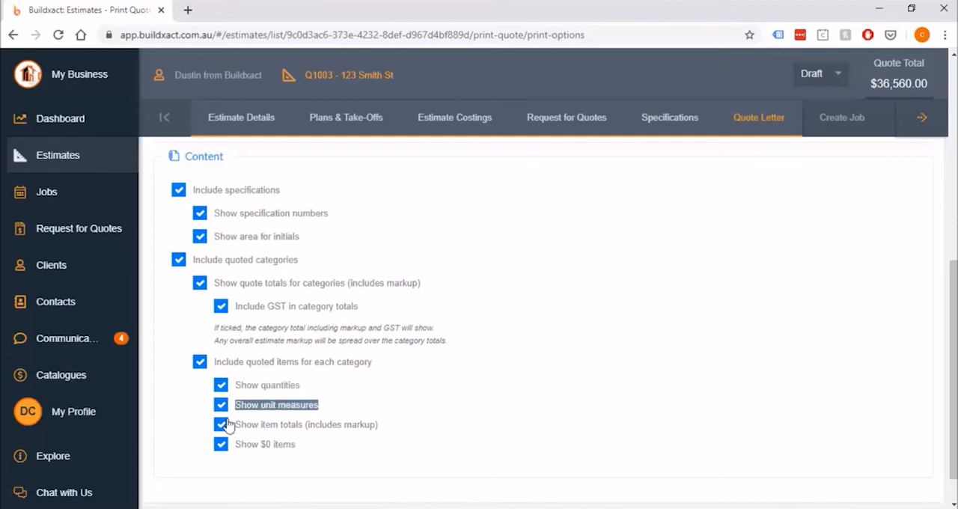
left_click(221, 424)
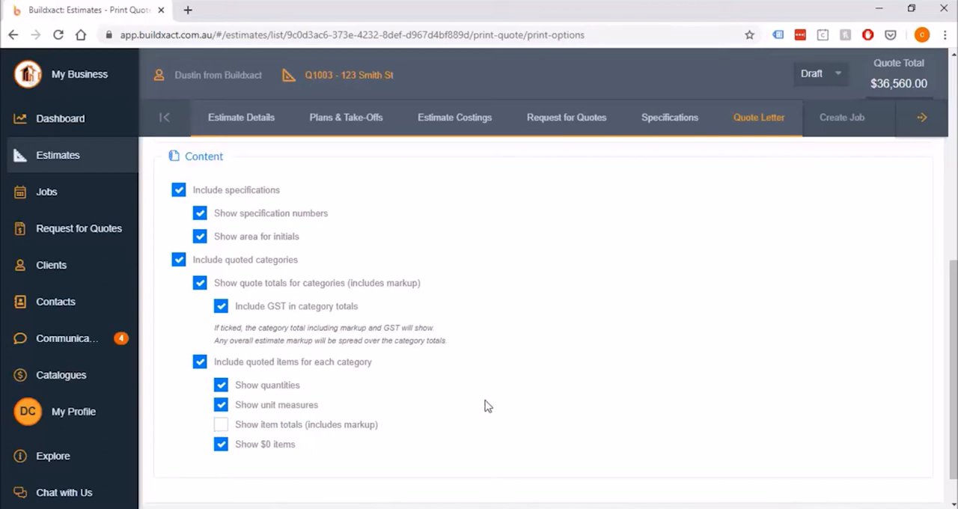
left_click(200, 363)
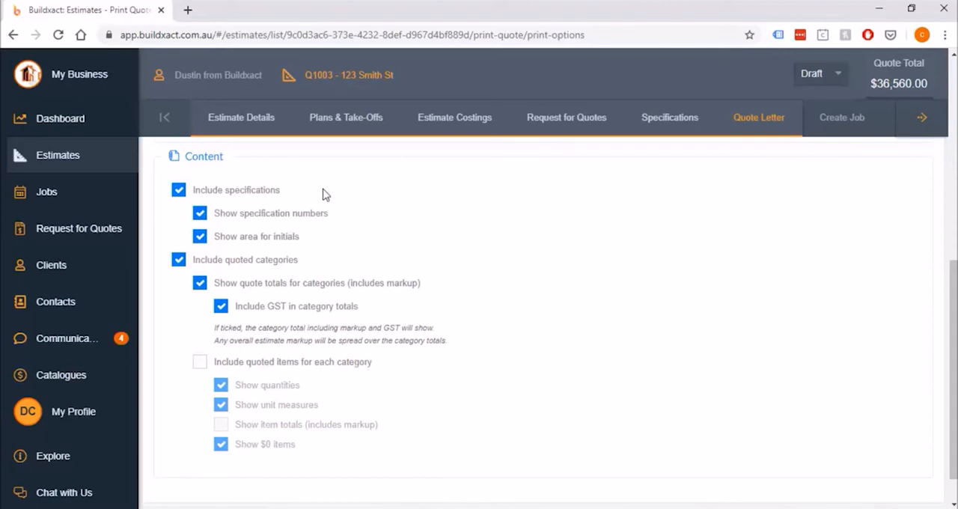
Examine the content options for including specifications and quoted categories in the quote
left_click_drag(282, 193, 223, 193)
left_click(305, 193)
left_click_drag(303, 262, 180, 259)
left_click(382, 258)
left_click_drag(329, 260, 186, 260)
left_click(329, 262)
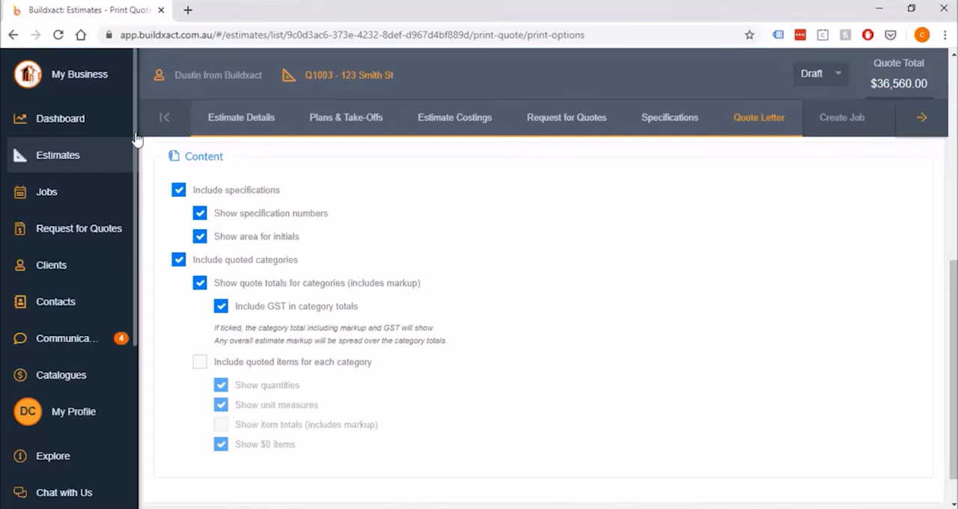
Review the quote totals option for categories, try leaving GST out of the category totals, and include it again
left_click_drag(447, 284, 205, 295)
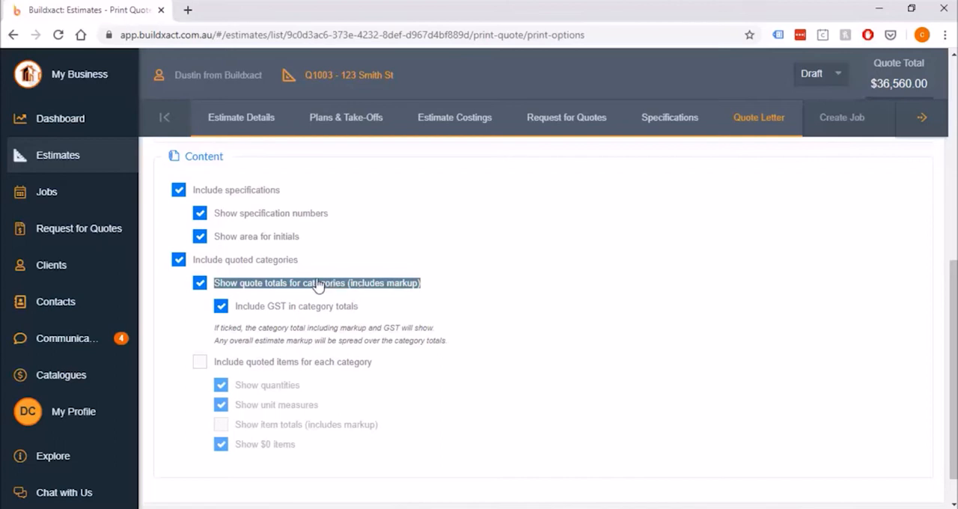
left_click_drag(460, 282, 344, 293)
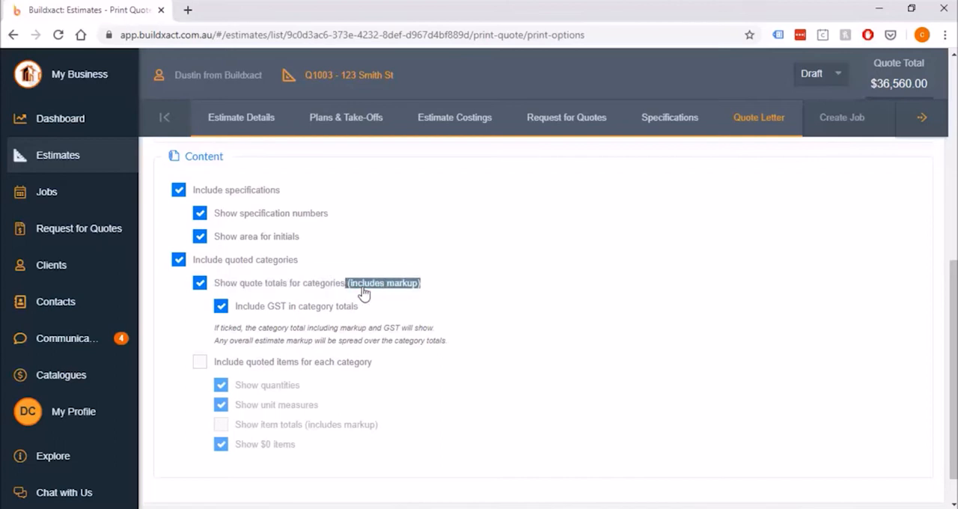
left_click(452, 289)
left_click(315, 313)
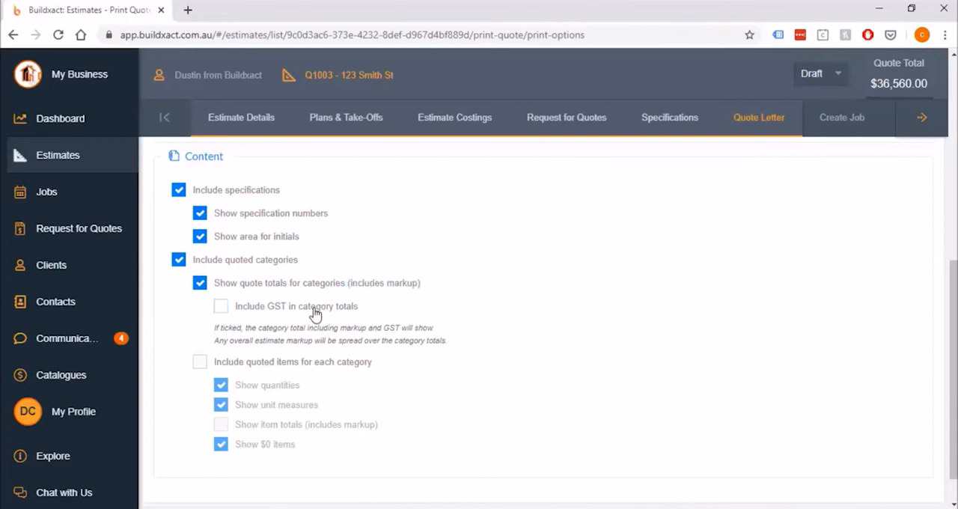
left_click(314, 313)
Examine the options for specification numbers and the area for initials under the included specifications
scroll(618, 272, "up", 1)
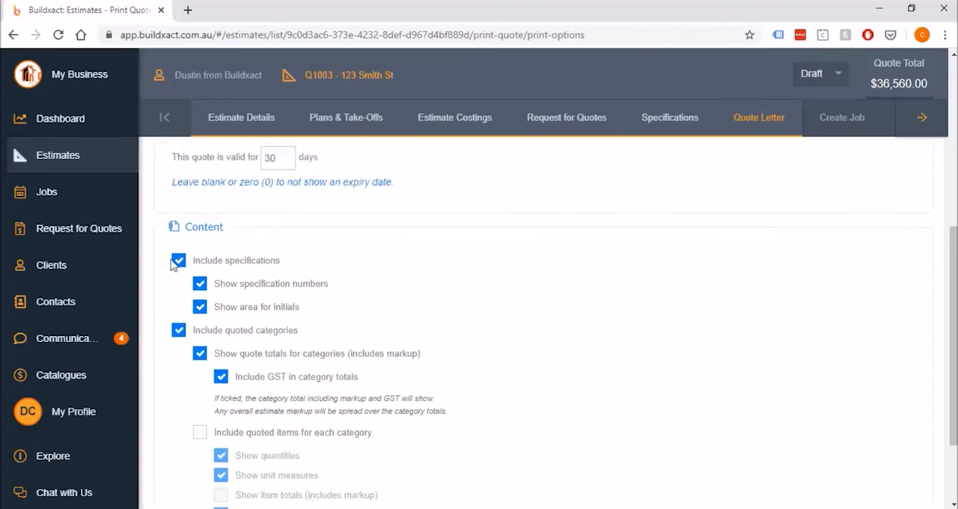
left_click_drag(336, 287, 231, 287)
left_click_drag(321, 307, 231, 307)
left_click(348, 300)
left_click_drag(337, 286, 290, 292)
left_click(327, 297)
left_click(254, 290)
double_click(255, 291)
left_click(323, 310)
left_click_drag(325, 310, 214, 310)
left_click(267, 309)
left_click(266, 309)
Print the customer quote in PDF format and open the generated file for viewing
scroll(689, 315, "up", 5)
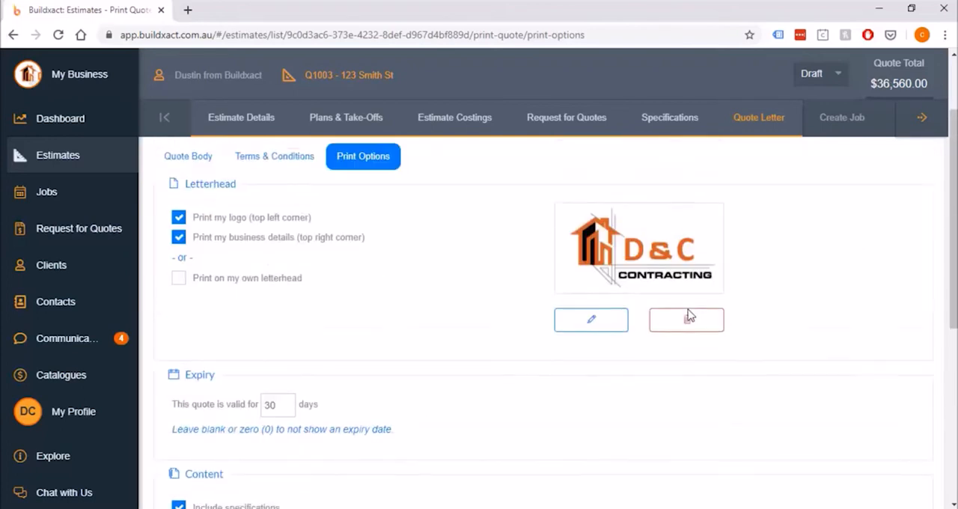
scroll(688, 316, "up", 1)
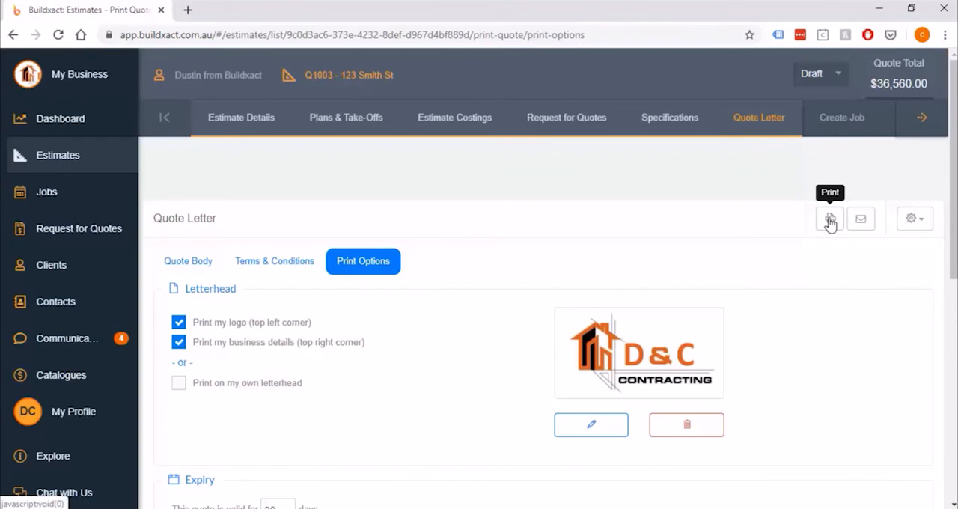
left_click(829, 220)
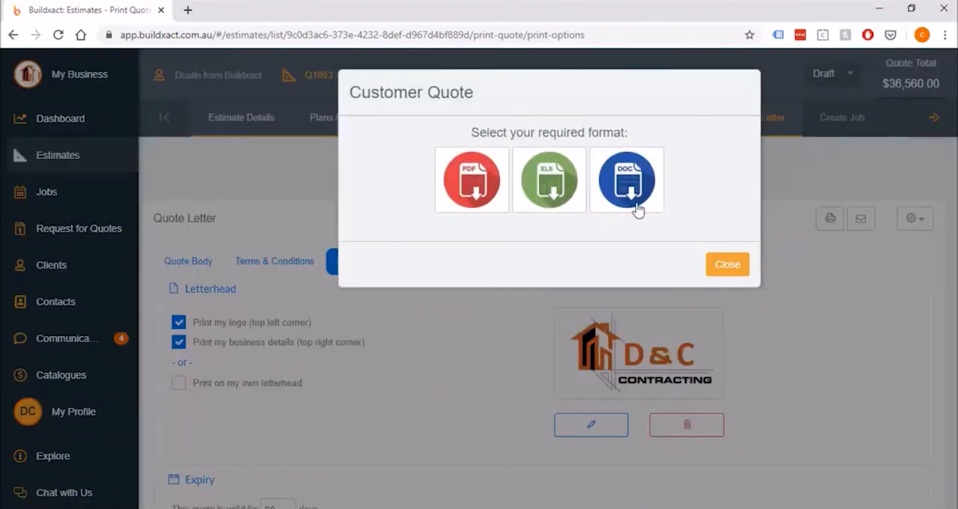
left_click(475, 187)
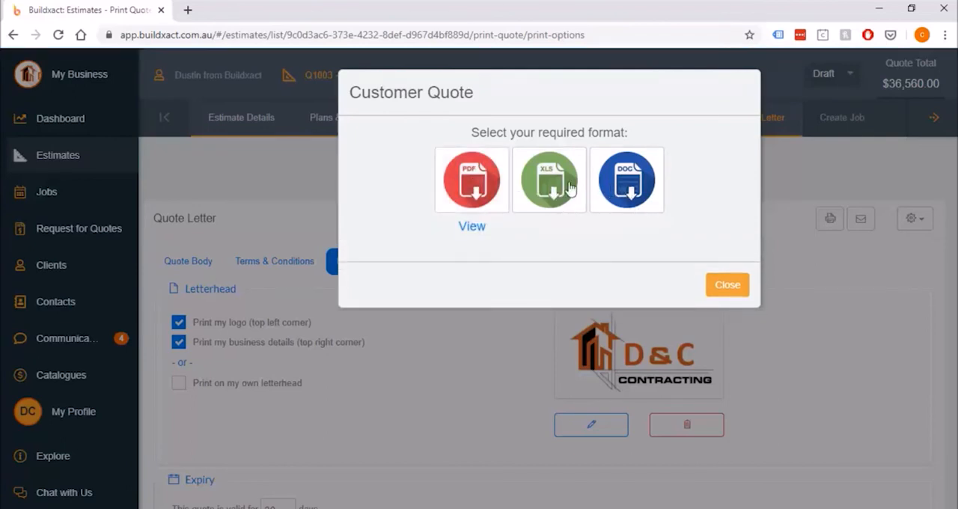
left_click(472, 233)
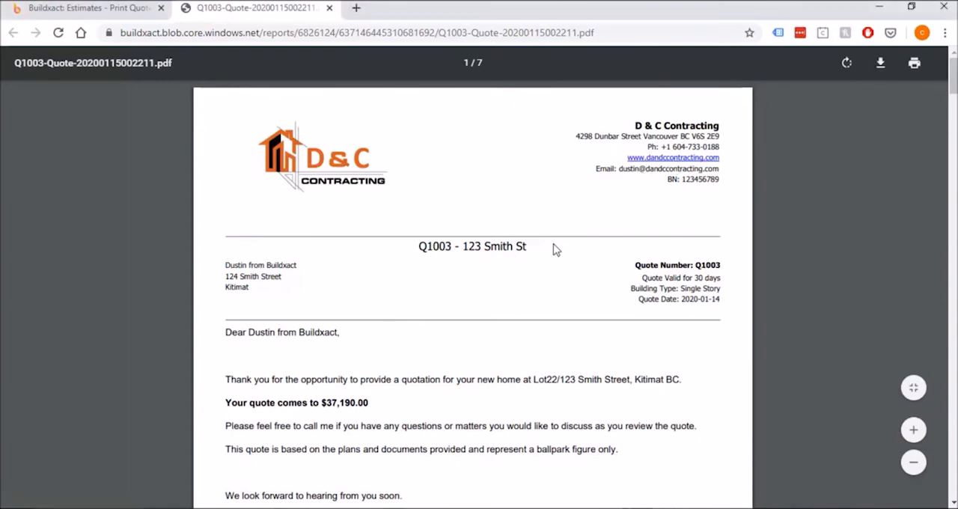
Review the quote PDF's title, validity period and client details on the first page
left_click_drag(417, 246, 527, 247)
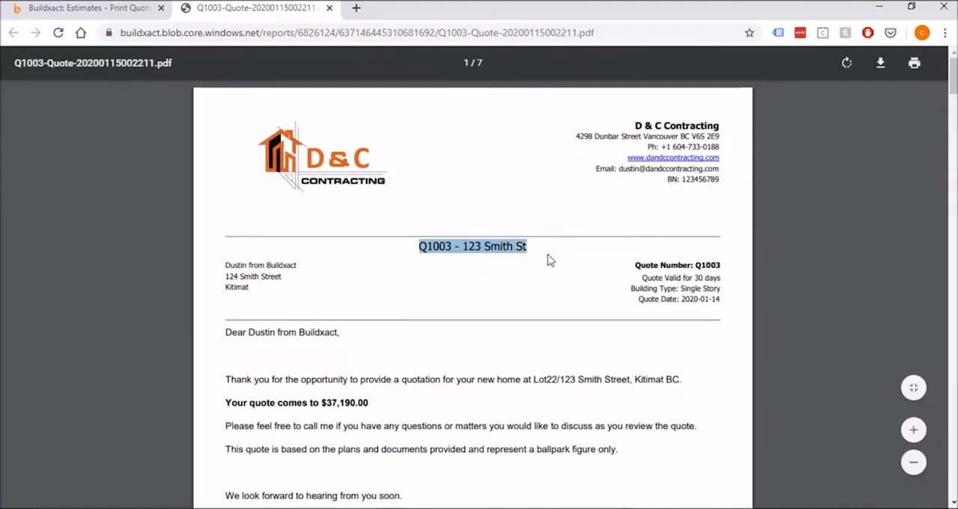
left_click(551, 260)
left_click_drag(628, 275, 721, 280)
left_click(678, 288)
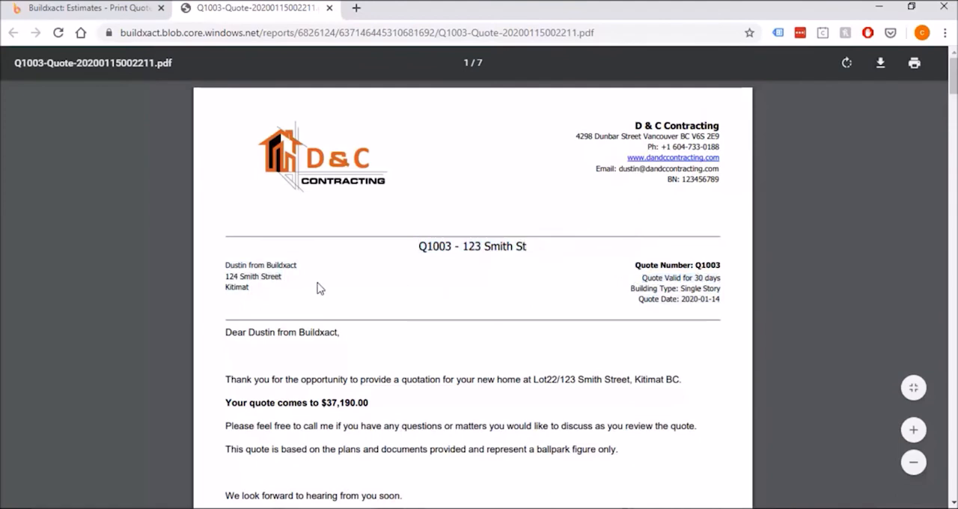
left_click_drag(224, 264, 297, 265)
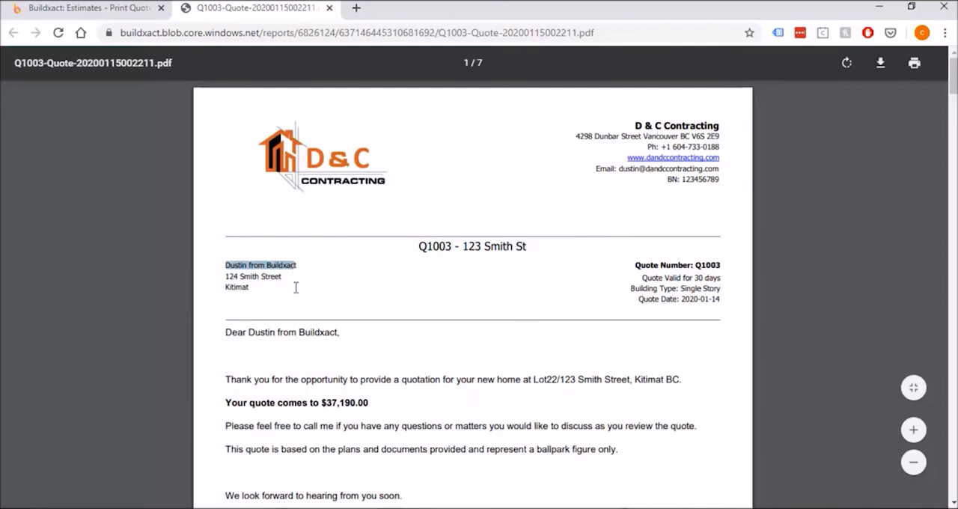
left_click(290, 300)
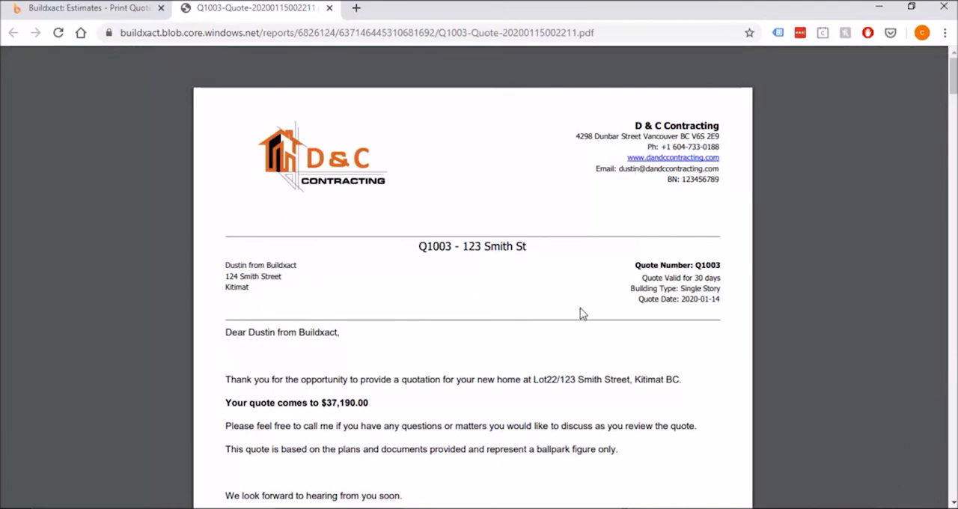
Check the site address, client name and quote total filled into the letter body
scroll(580, 311, "down", 2)
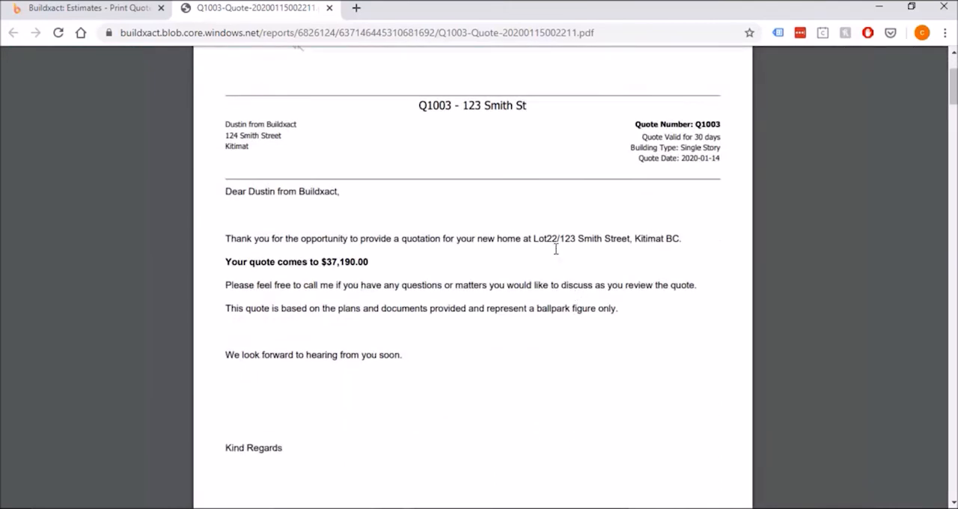
left_click_drag(533, 238, 679, 238)
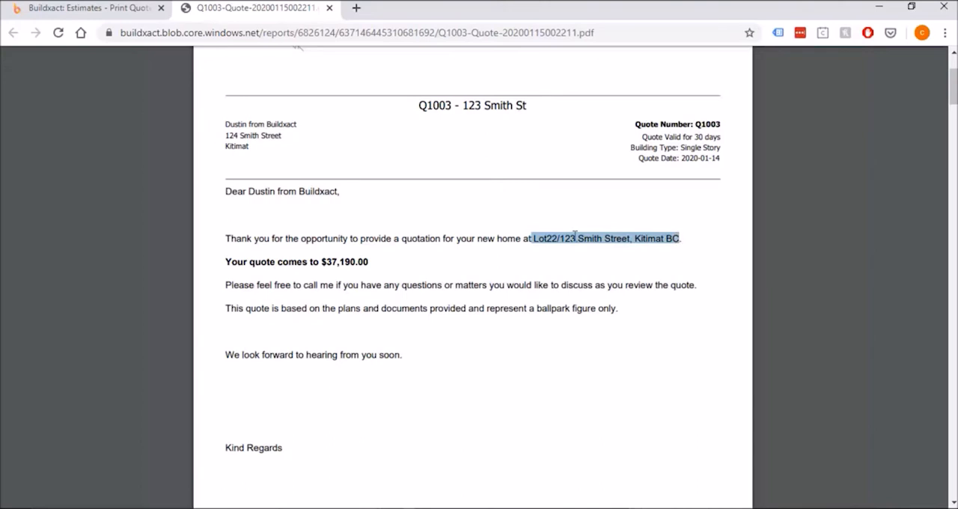
left_click_drag(249, 192, 343, 191)
left_click_drag(322, 262, 369, 262)
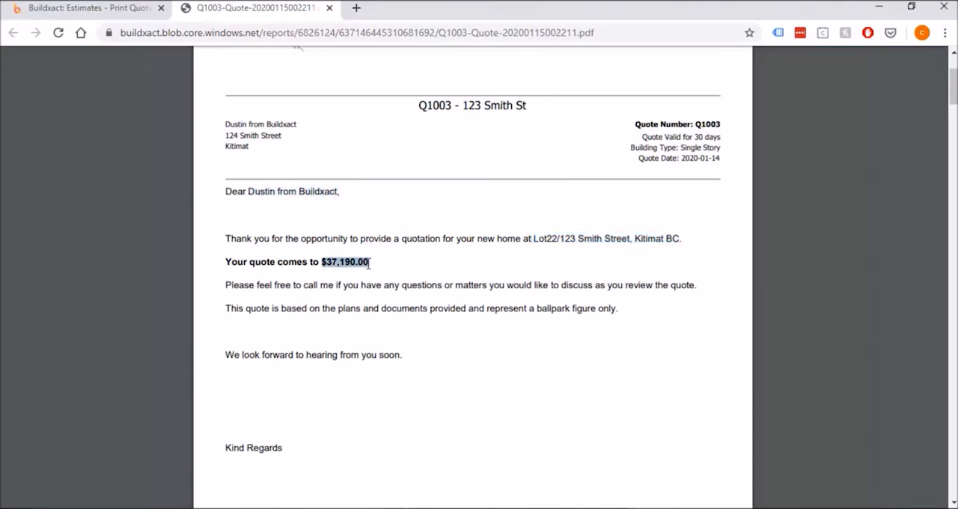
left_click(468, 287)
Review the numbered Specifications and Inclusions pages, including the initials area and the Exclusions category
scroll(475, 288, "down", 10)
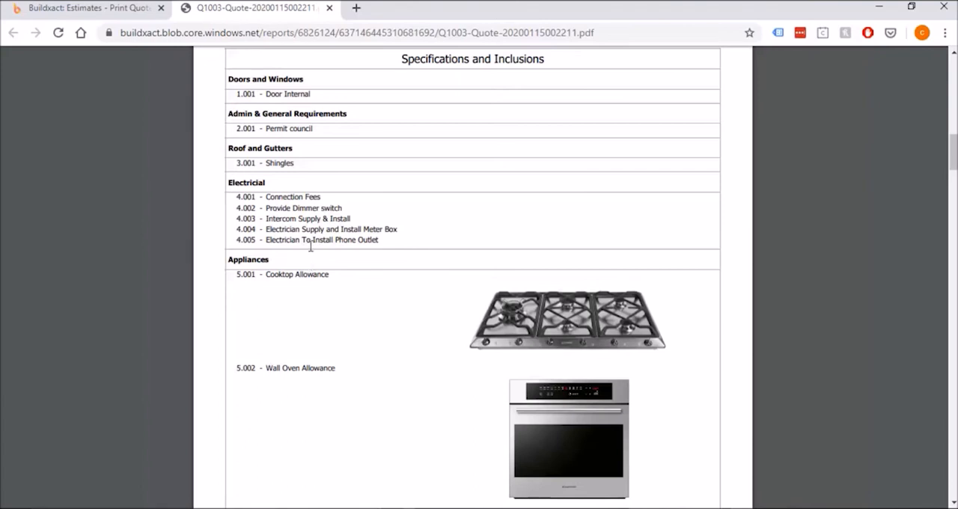
scroll(402, 272, "down", 2)
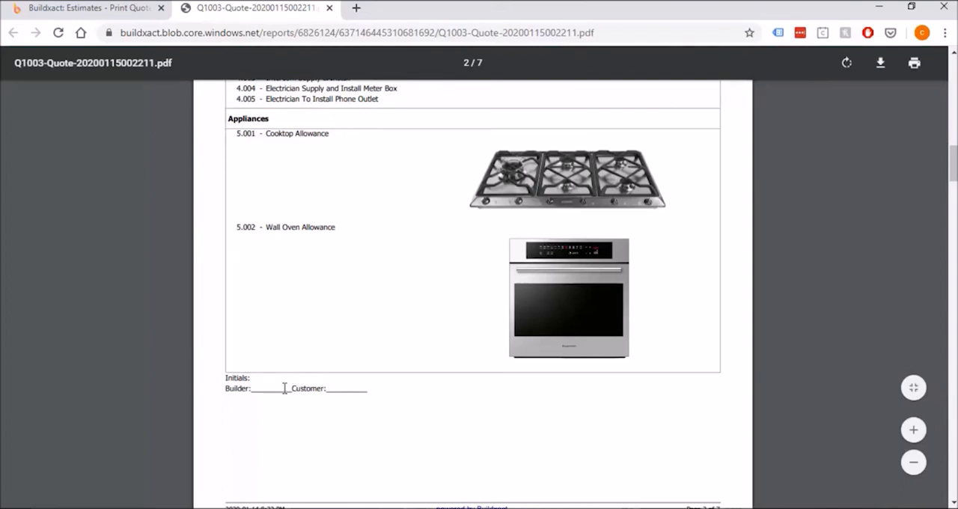
scroll(336, 393, "down", 5)
scroll(336, 397, "down", 1)
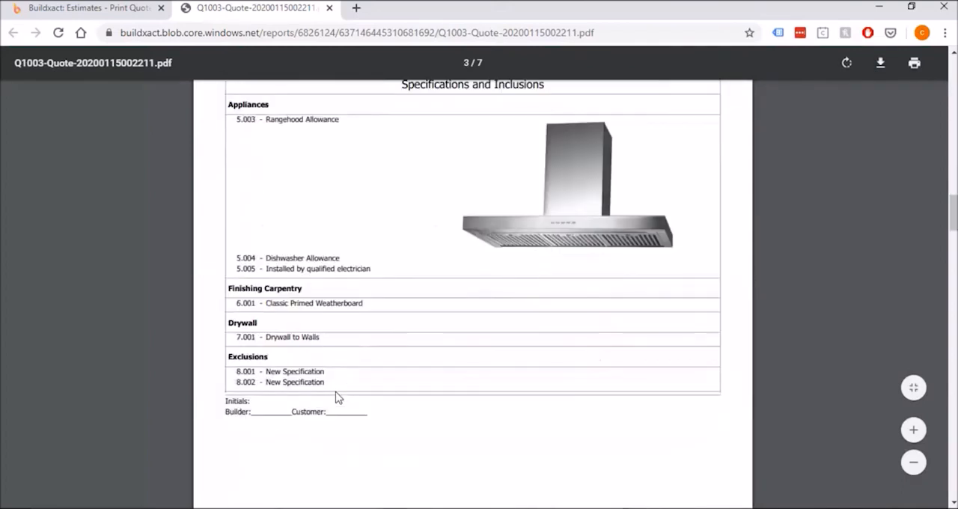
left_click_drag(228, 357, 269, 358)
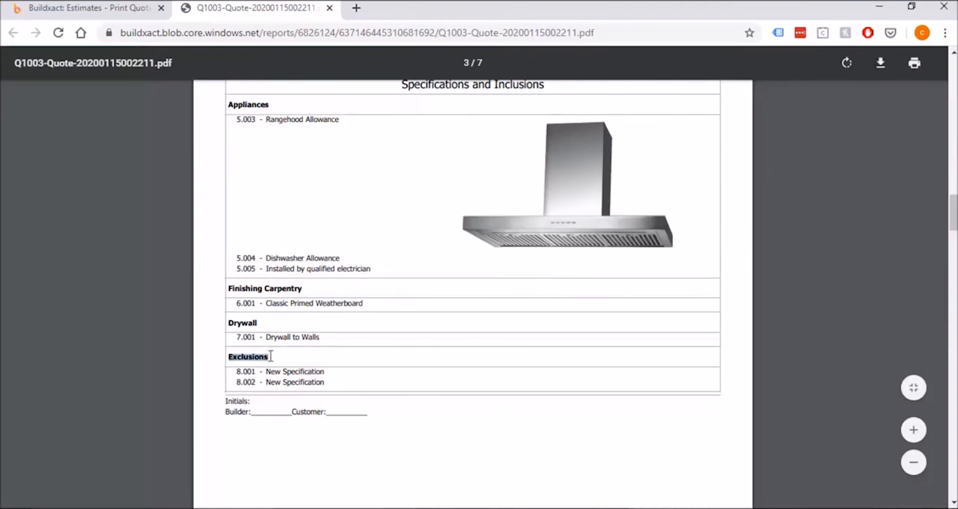
left_click(340, 405)
Examine the Allowances table for appliances, including the Wall Oven Allowance line and its total
scroll(341, 404, "down", 6)
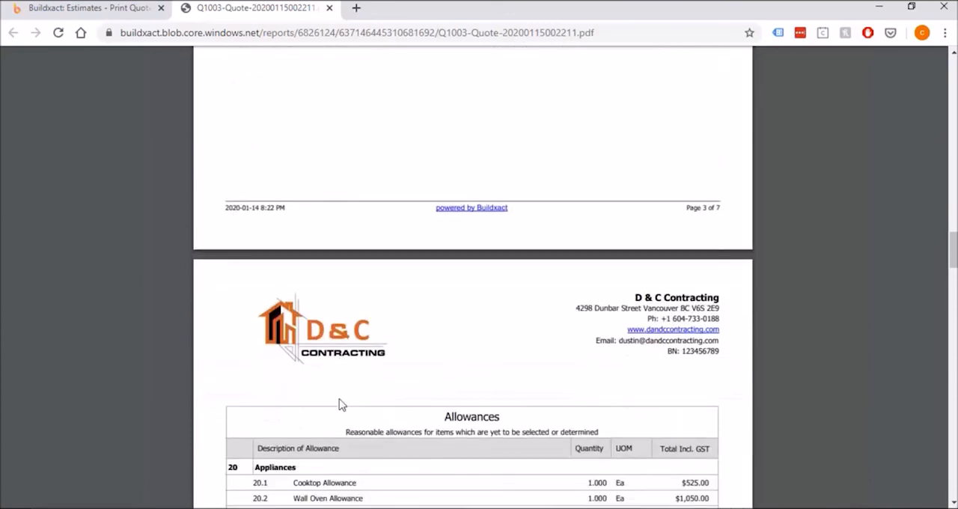
scroll(339, 405, "down", 2)
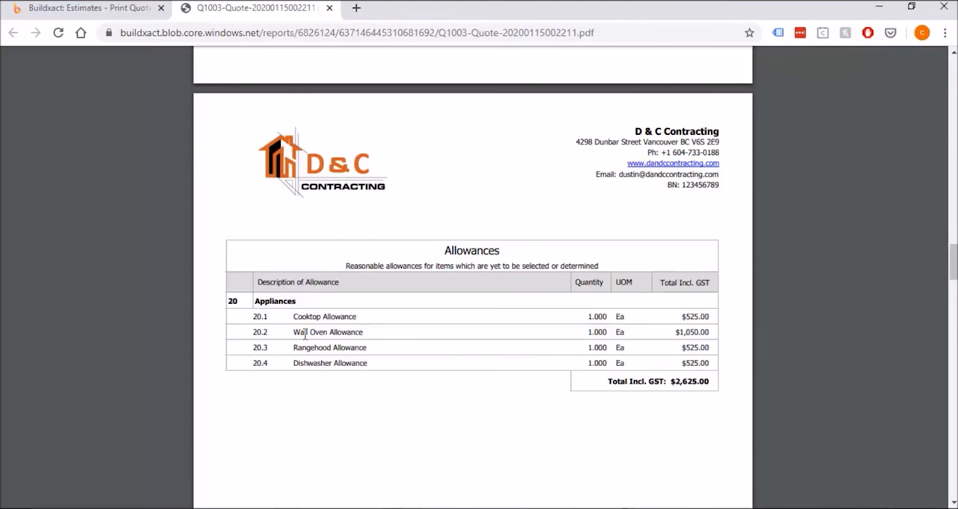
left_click_drag(291, 333, 717, 336)
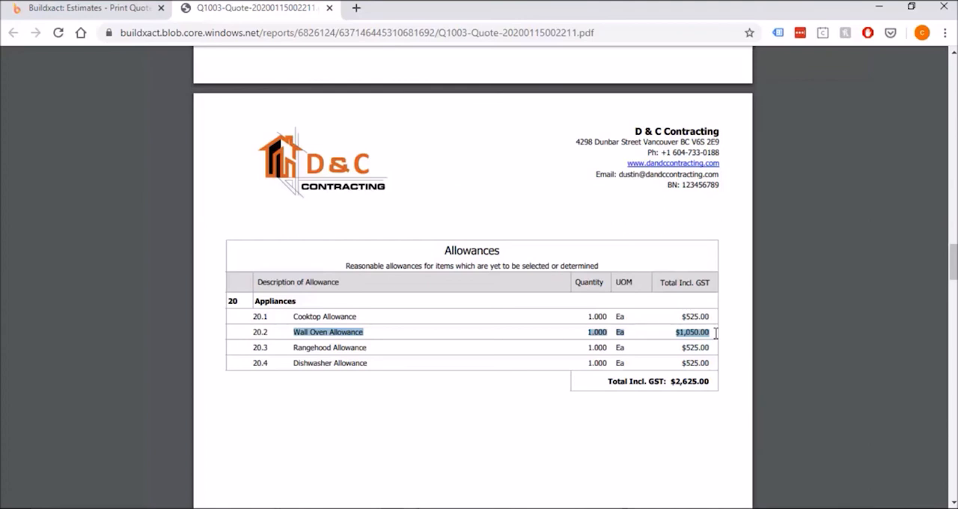
left_click(717, 334)
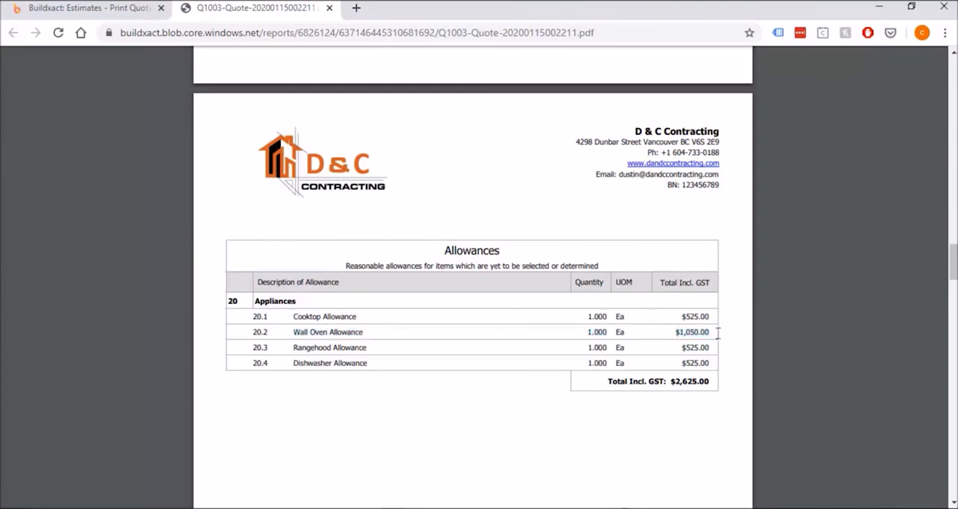
Review the Quoted Categories table and its totals including GST, from Admin & General Requirements through to Internal Cleanup
scroll(712, 345, "down", 6)
scroll(707, 344, "down", 5)
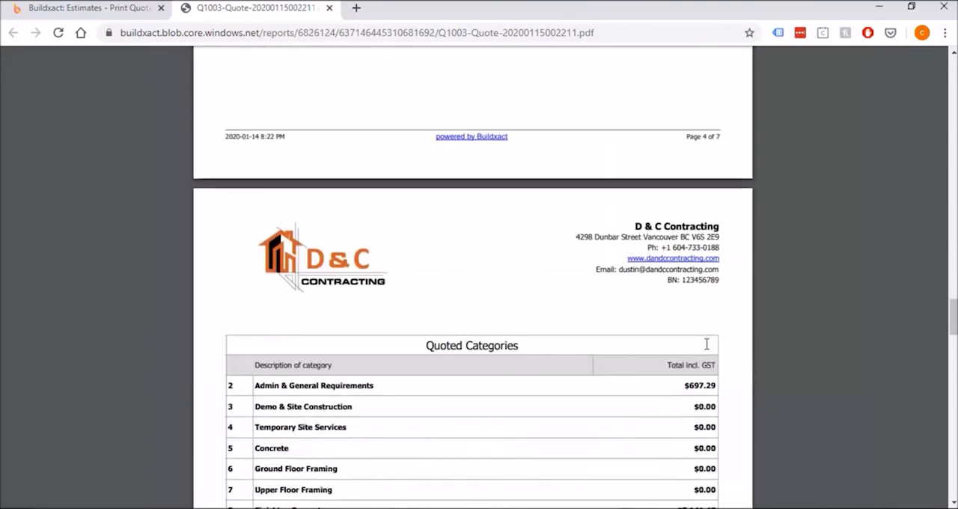
scroll(707, 344, "down", 1)
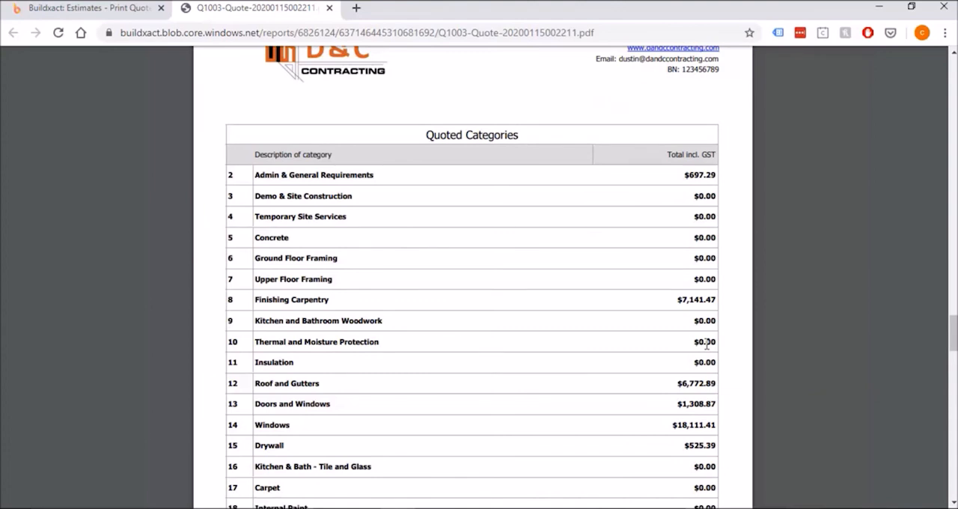
scroll(706, 344, "down", 2)
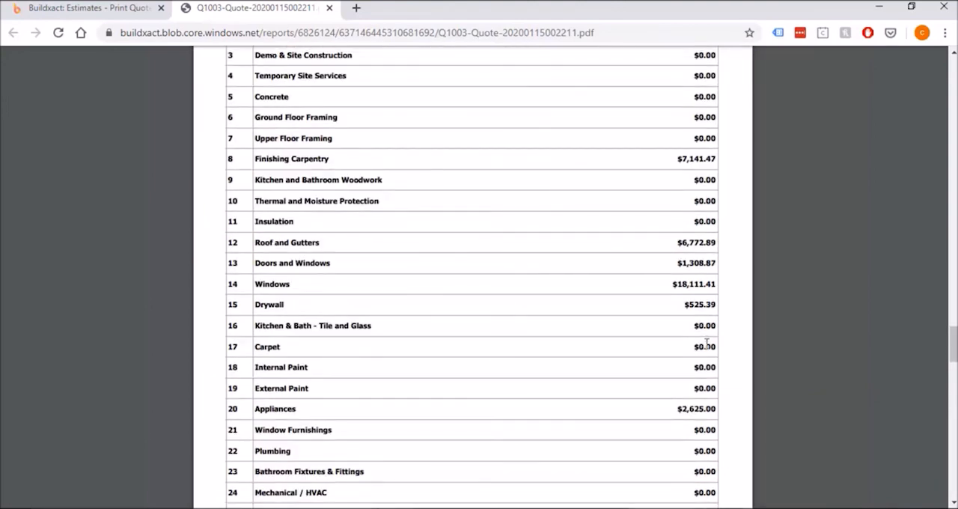
scroll(706, 343, "down", 2)
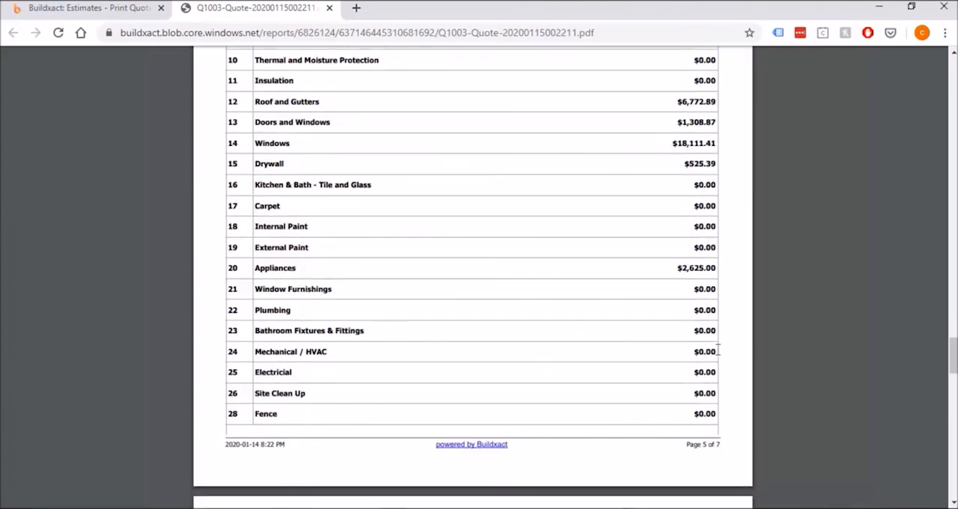
scroll(717, 351, "up", 2)
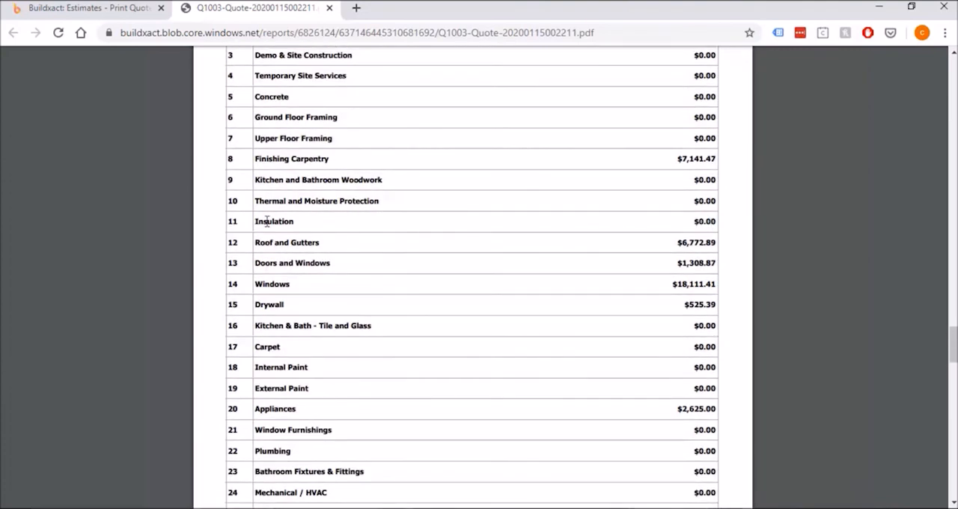
scroll(266, 221, "up", 1)
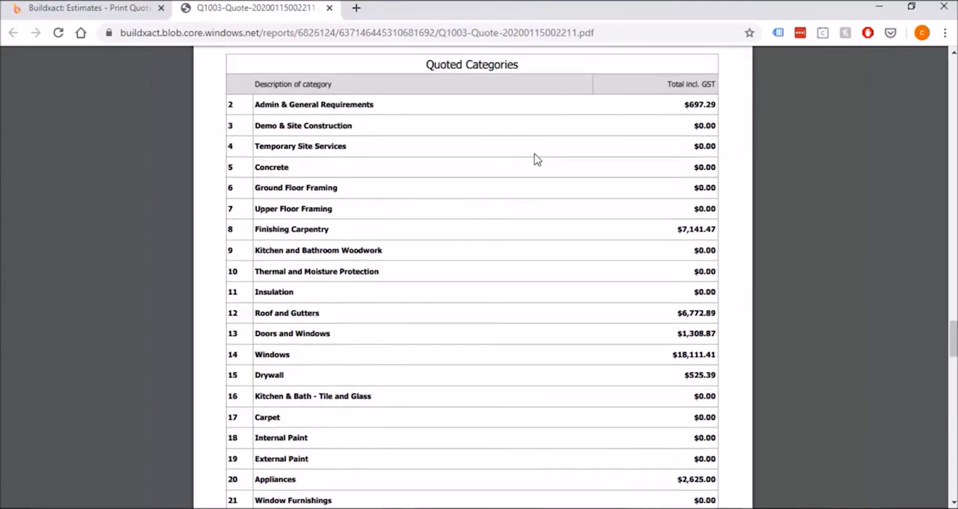
scroll(528, 214, "down", 4)
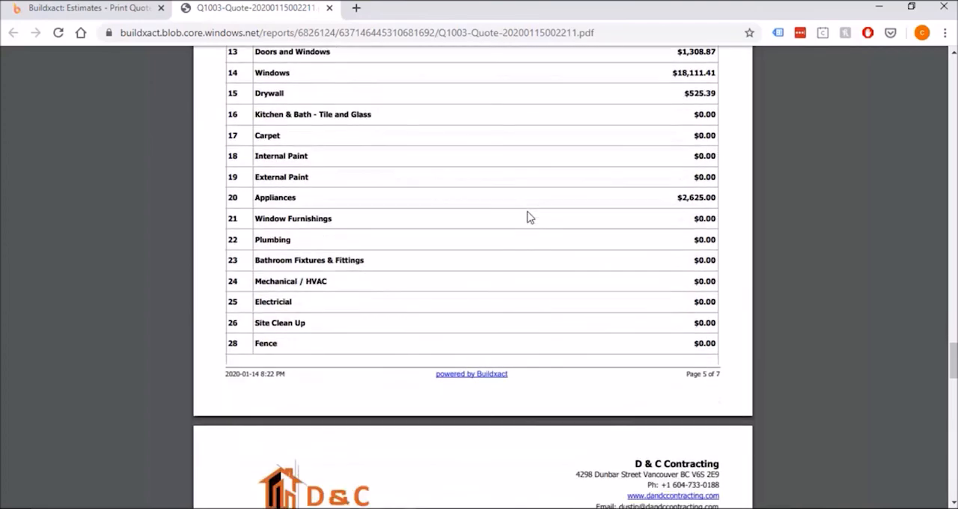
scroll(528, 217, "down", 6)
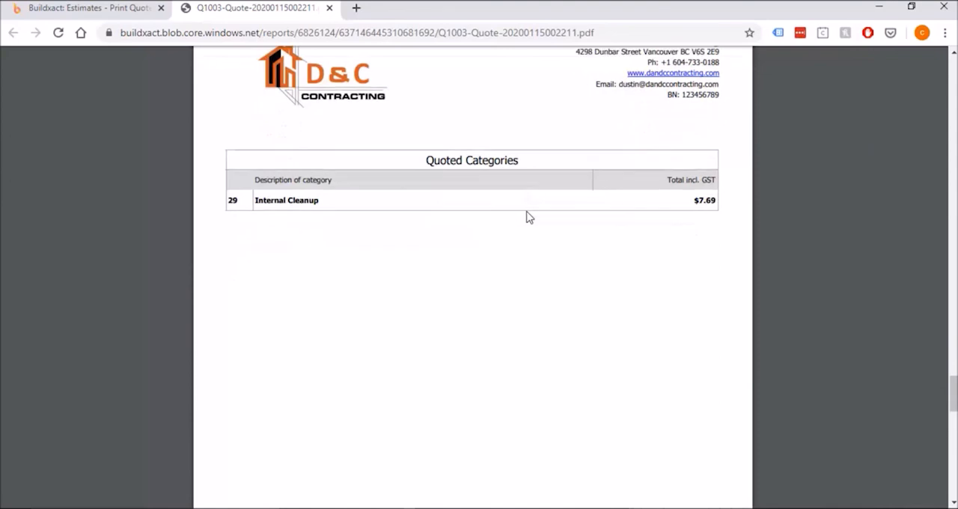
Read the Terms and Conditions text on the quote's last page, covering the validity period and pricing conditions
scroll(529, 217, "down", 7)
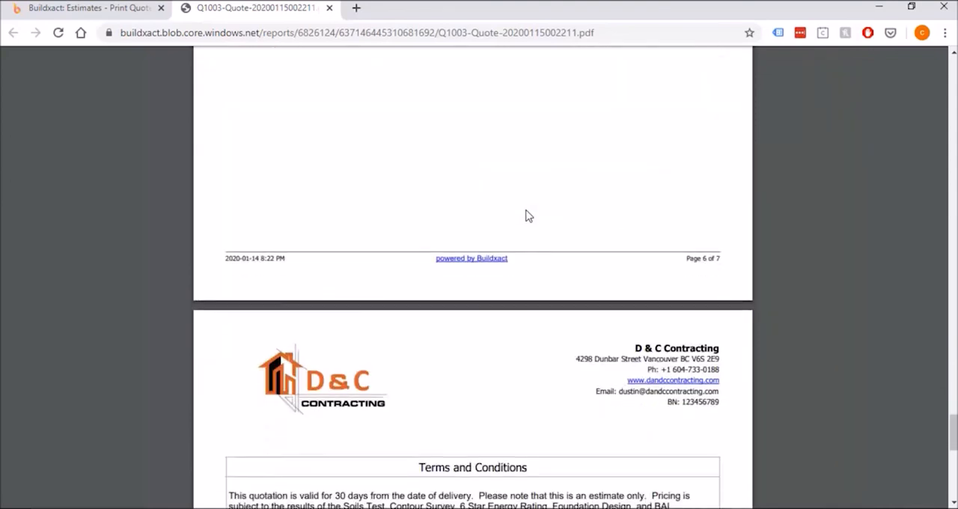
scroll(529, 216, "down", 4)
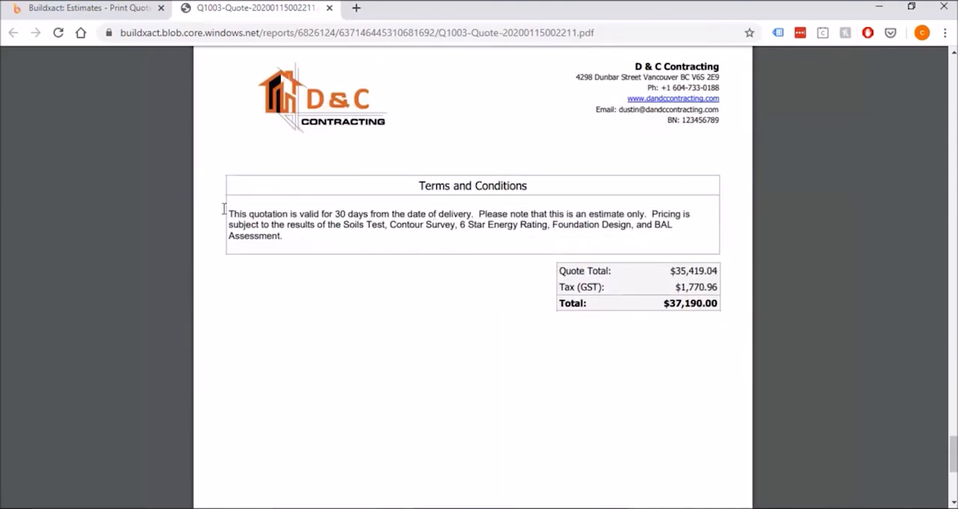
left_click_drag(229, 214, 314, 226)
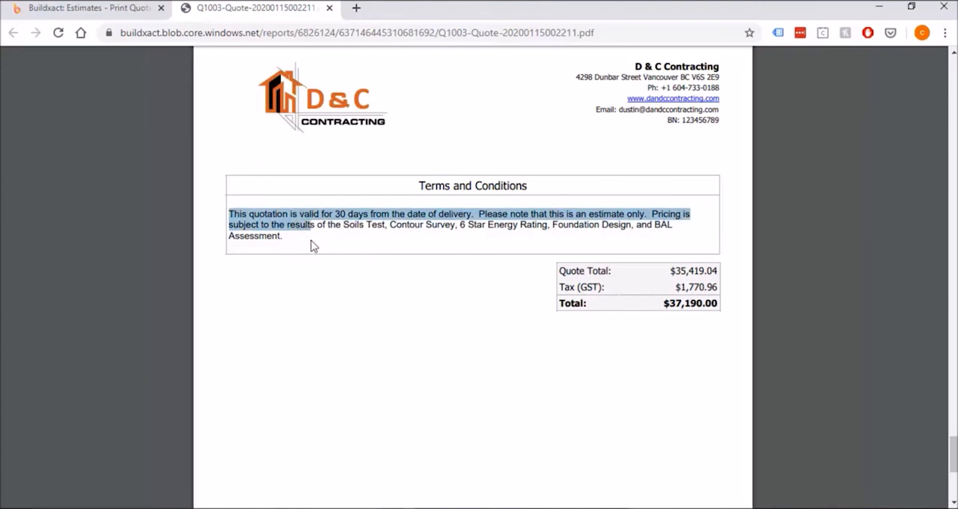
left_click(334, 237)
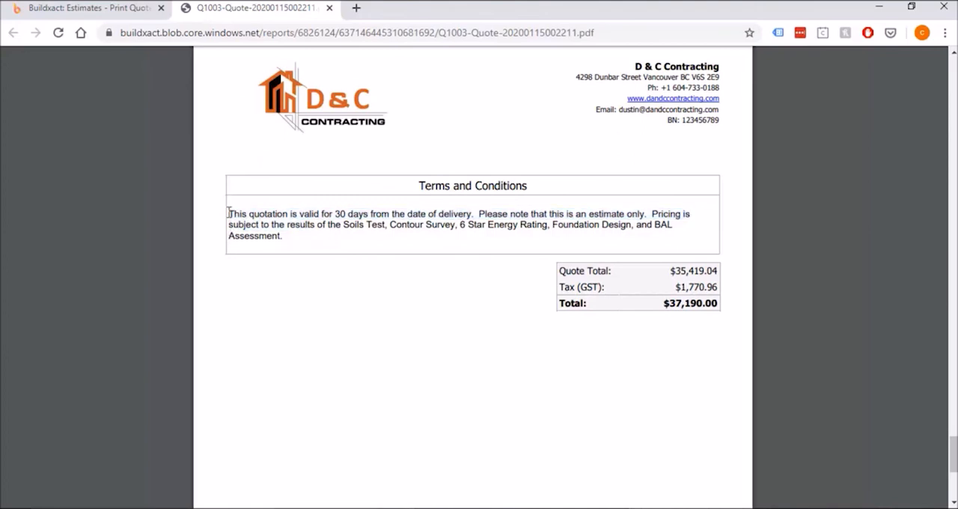
left_click_drag(229, 213, 289, 230)
Examine the quote total, GST and final total summarised below the Terms and Conditions
left_click(679, 306)
mouse_move(561, 306)
left_mouse_down()
mouse_move(723, 305)
mouse_move(591, 303)
mouse_move(644, 288)
mouse_move(562, 304)
mouse_move(722, 305)
mouse_move(568, 303)
left_mouse_up()
left_click(723, 305)
left_click(696, 309)
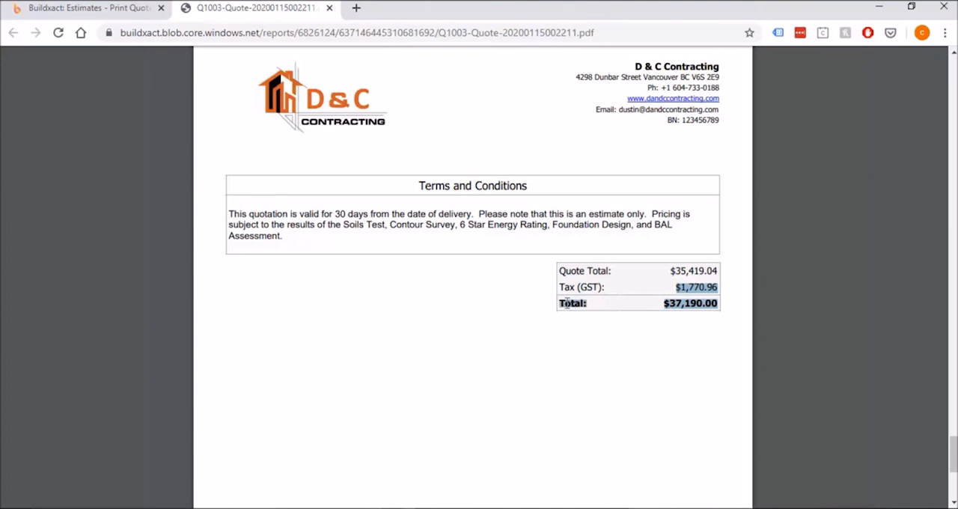
left_click(567, 303)
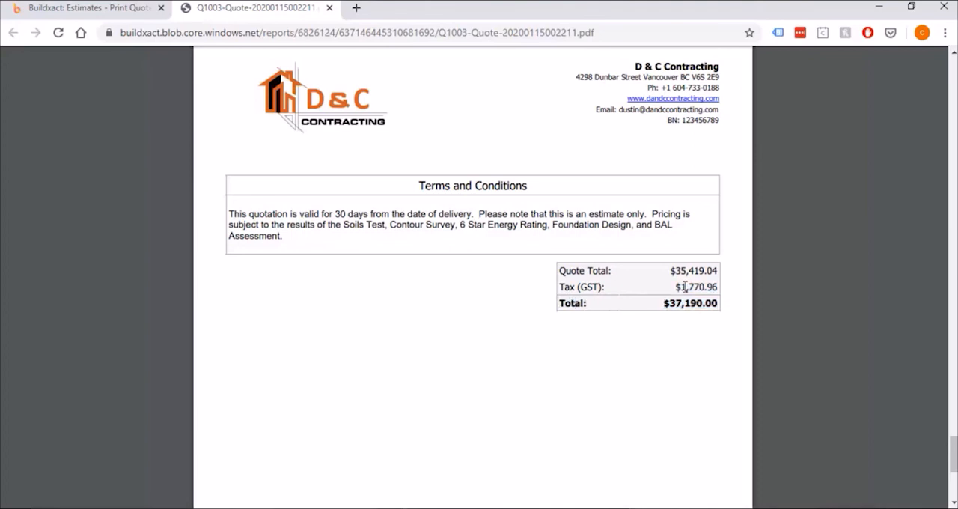